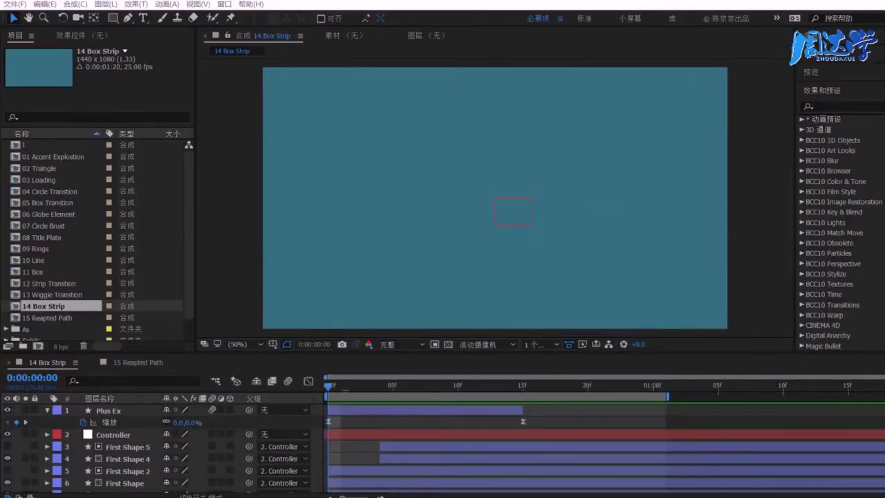
Preview and scrub the 14 Box Strip animation, then bring up Composition Settings for a new comp.
click(323, 385)
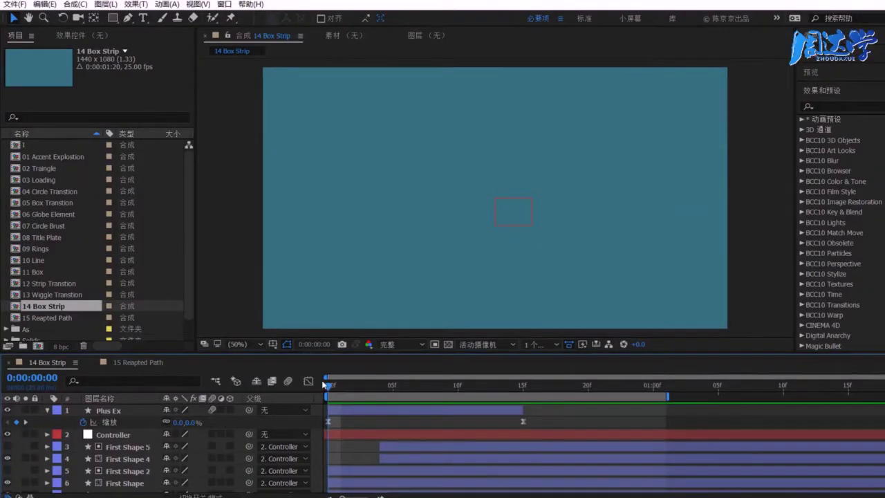
key(space)
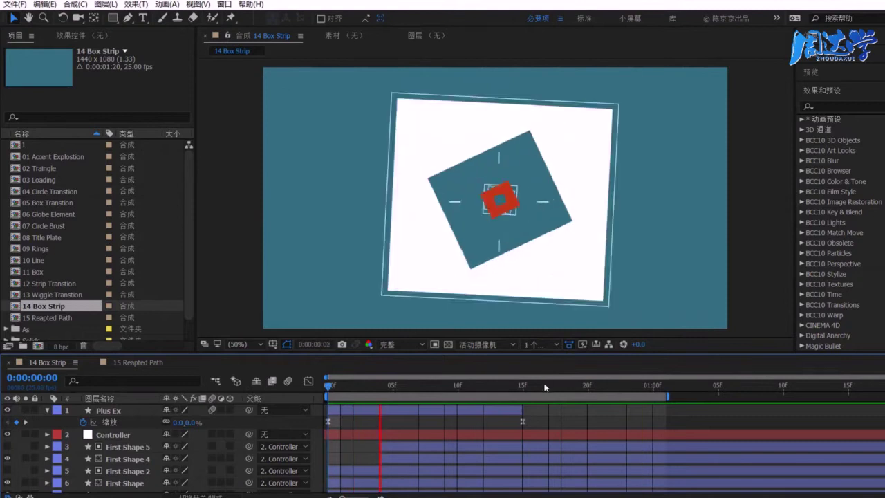
key(space)
mouse_move(529, 389)
mouse_down()
mouse_move(409, 383)
mouse_move(471, 384)
mouse_move(419, 385)
mouse_up()
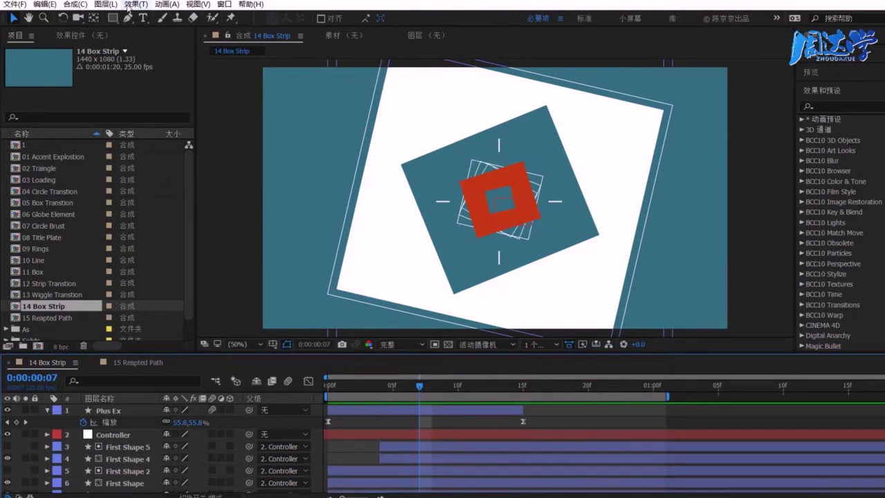
click(75, 4)
click(87, 19)
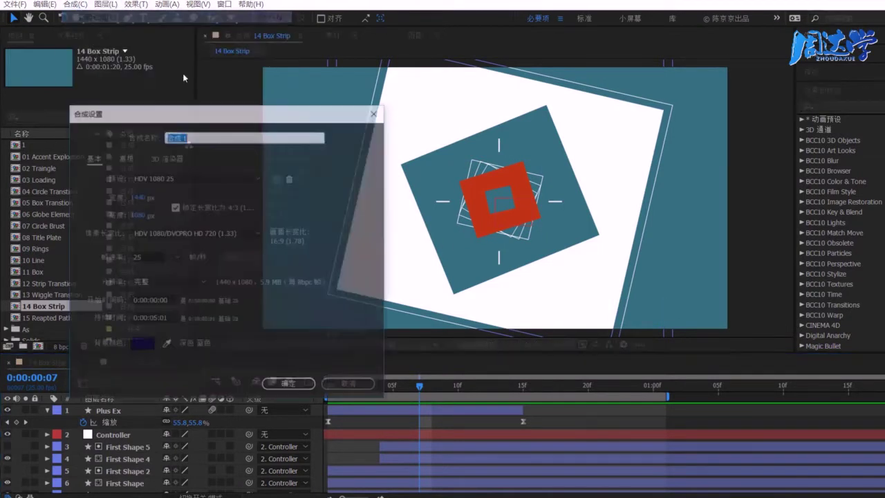
Create Comp 1 with the HDV 1080 25 settings, cancelling an accidental light layer.
click(289, 386)
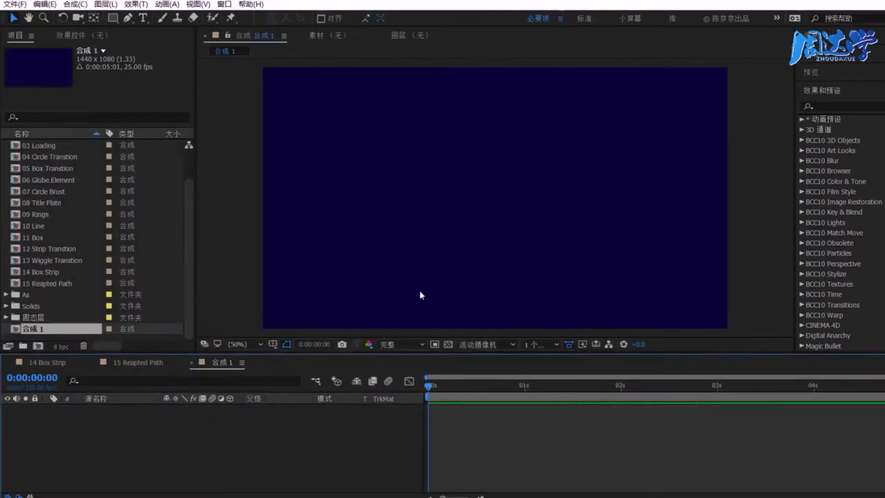
right_click(237, 442)
mouse_move(251, 432)
click(373, 469)
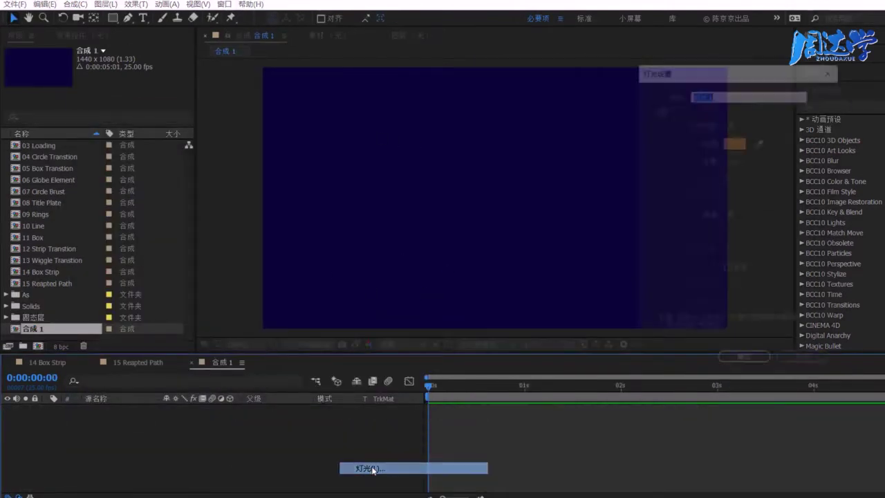
click(794, 368)
Add a full-frame 1440×1080 solid in blue 3E4F94 named BG.
right_click(312, 477)
mouse_move(407, 373)
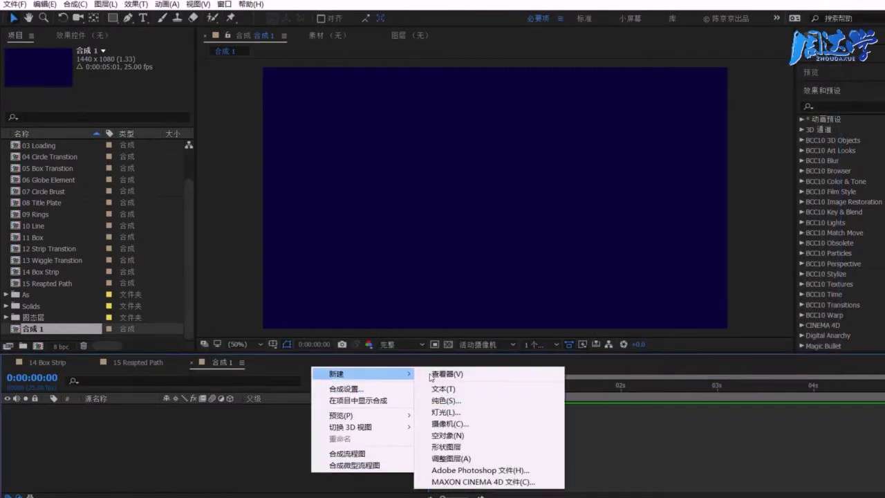
click(446, 400)
click(597, 300)
mouse_move(322, 234)
mouse_down()
mouse_move(221, 331)
mouse_move(198, 331)
mouse_move(233, 229)
mouse_move(306, 307)
mouse_move(277, 302)
mouse_up()
click(342, 248)
drag(278, 229, 273, 241)
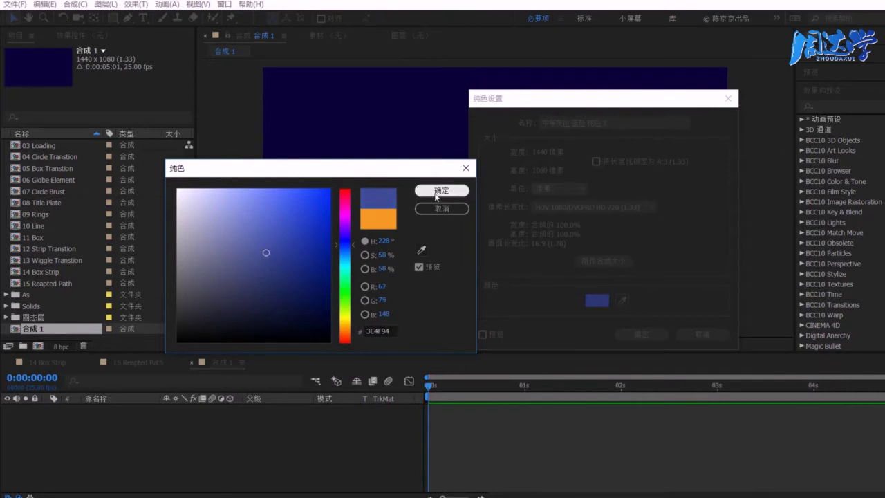
click(442, 190)
triple_click(612, 121)
text(BG)
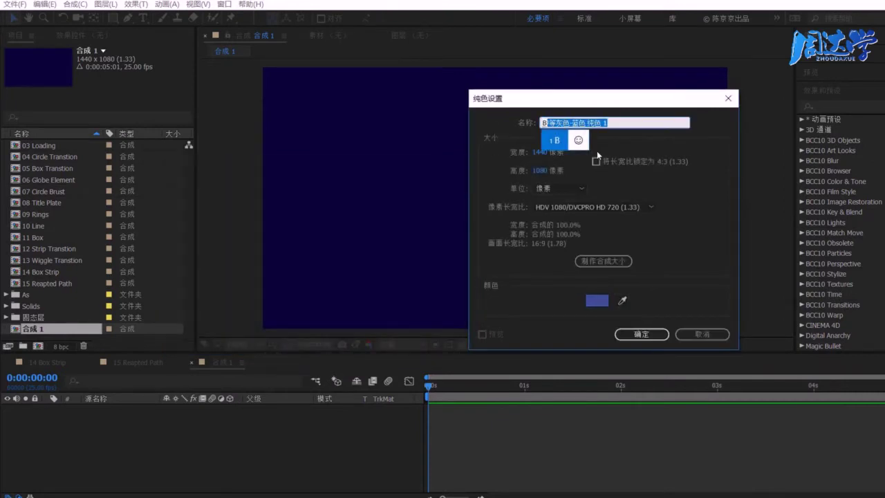
click(642, 335)
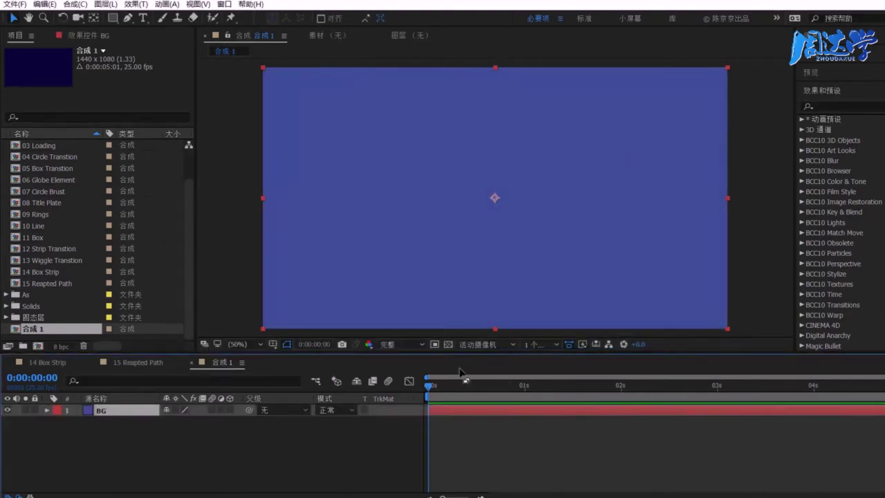
Remove the accidental mask from BG and draw a white square shape layer centred in the frame.
click(113, 18)
drag(431, 174, 551, 293)
click(47, 410)
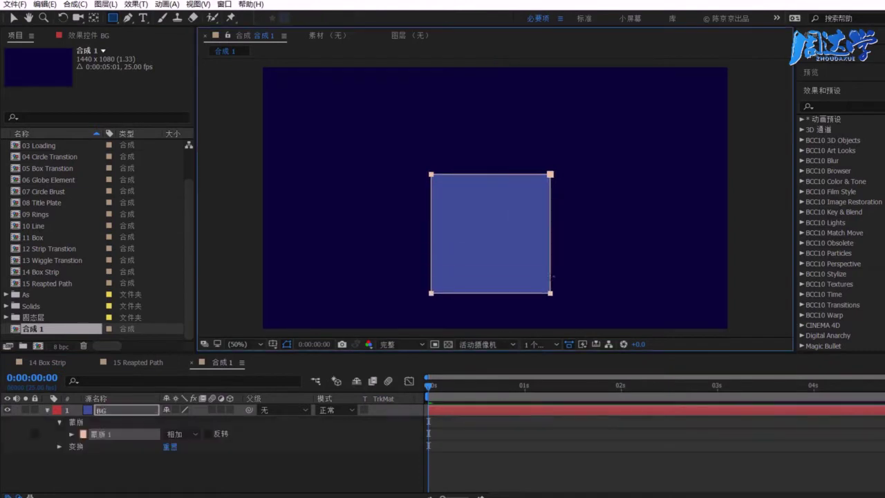
key(Delete)
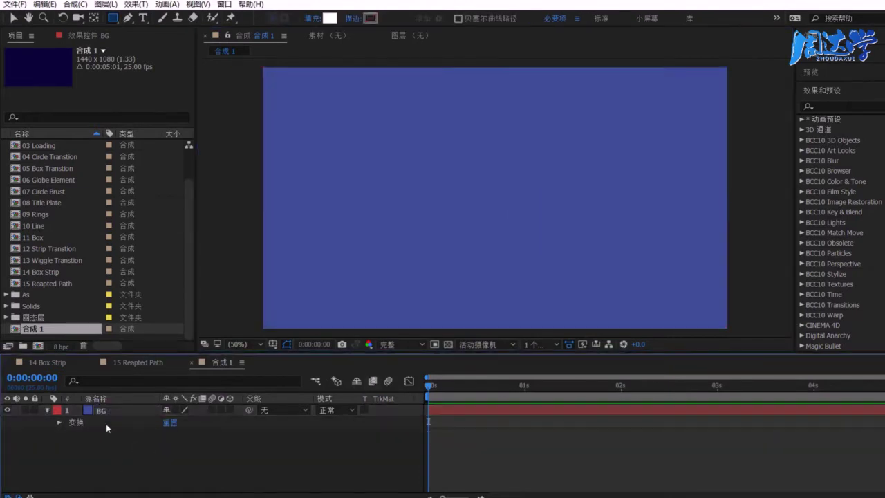
click(46, 410)
drag(427, 121, 576, 271)
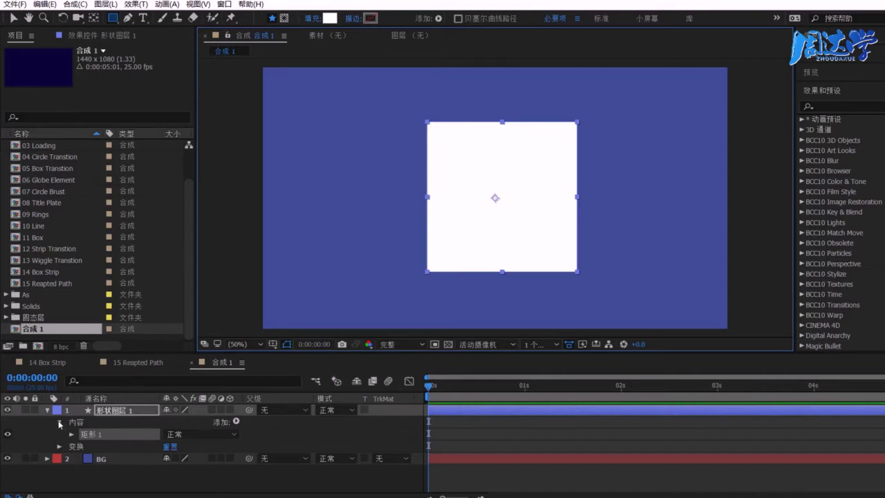
Keyframe Rectangle 1's Scale from 0% at the start to 100% at one second.
click(71, 434)
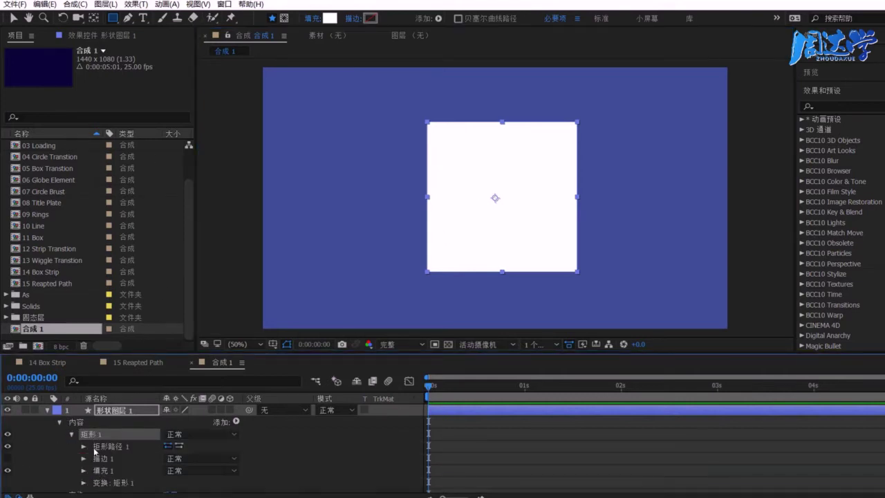
click(95, 448)
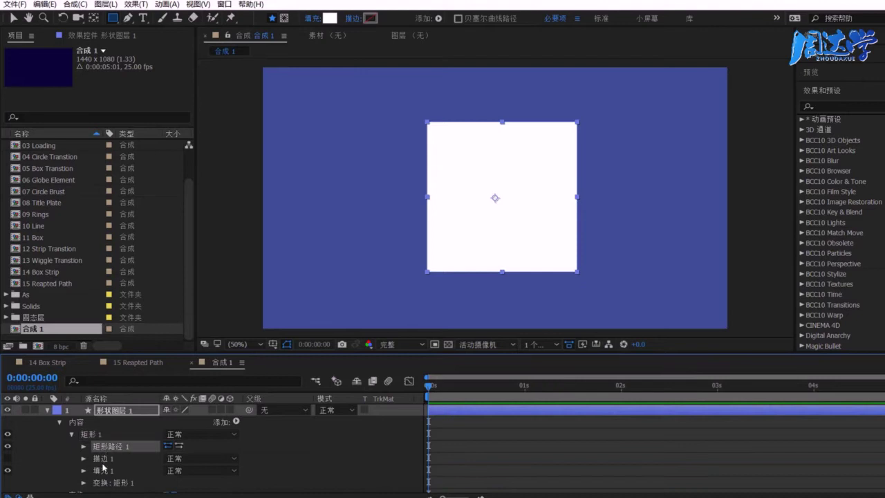
click(83, 483)
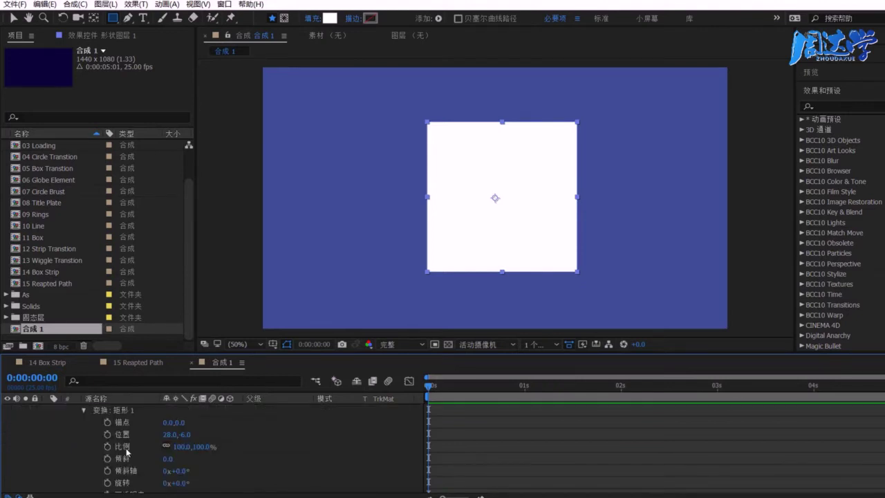
click(107, 446)
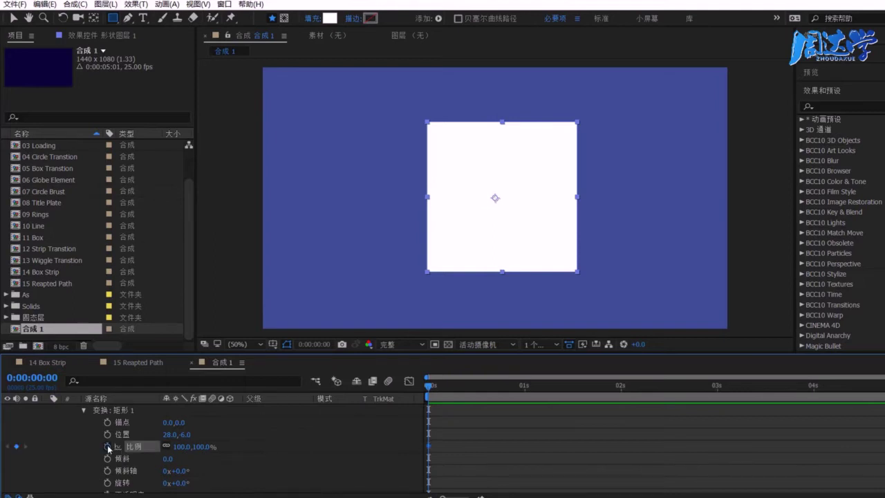
drag(427, 385, 532, 385)
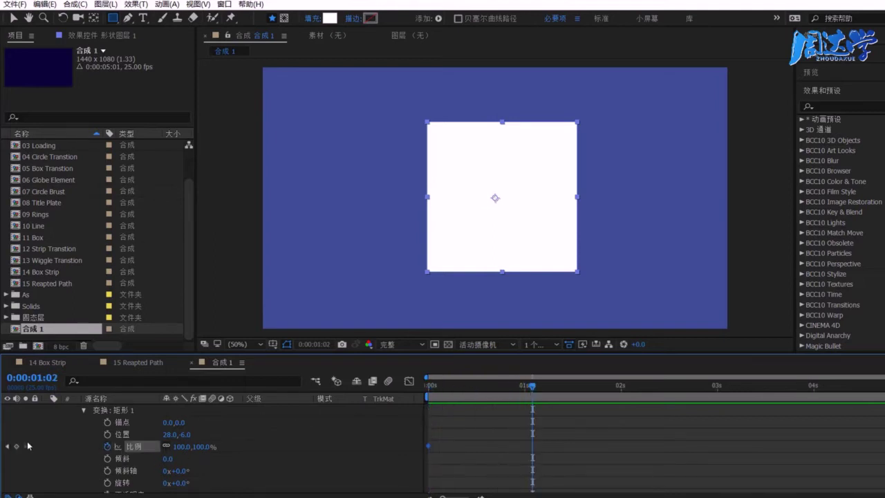
drag(531, 385, 429, 386)
drag(200, 447, 198, 448)
click(200, 447)
key(Tab)
Keyframe Rectangle 1's Rotation from -41° at the start to +21° at one second.
drag(429, 385, 535, 399)
drag(183, 482, 211, 495)
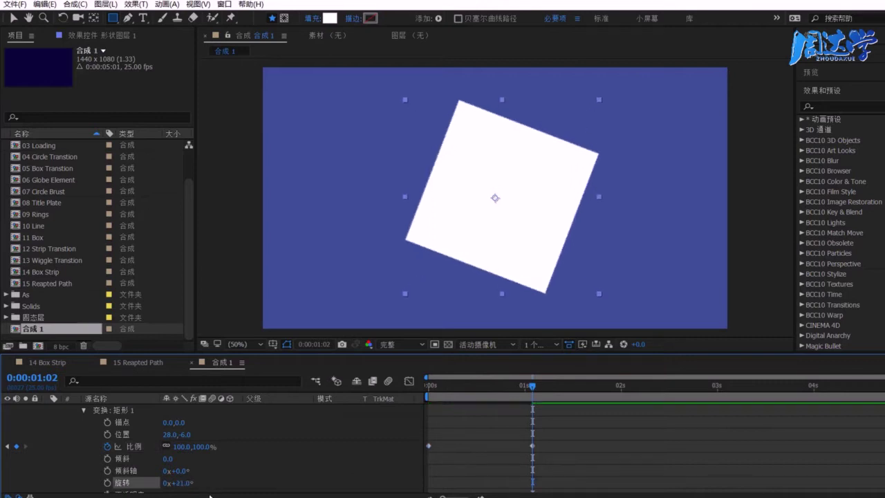
click(108, 483)
drag(536, 386, 419, 389)
drag(183, 486, 170, 485)
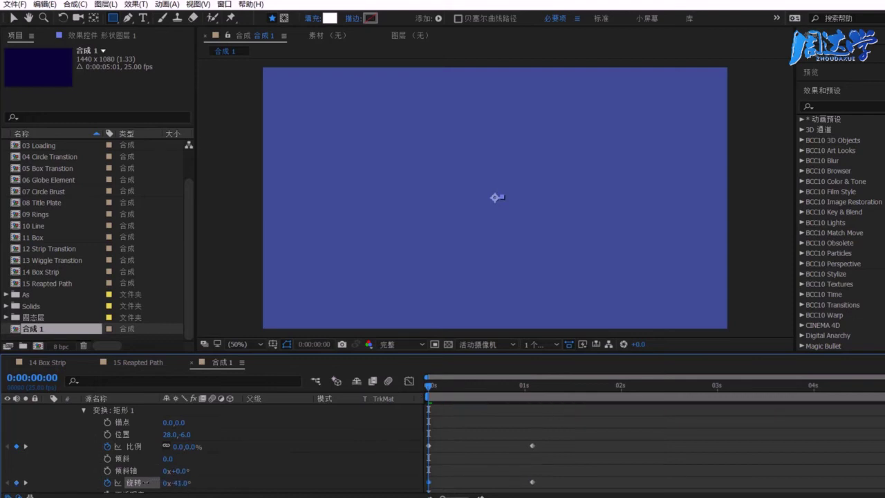
Preview the grow-and-rotate animation and rework the square's start and end rotation values.
mouse_move(428, 388)
mouse_down()
mouse_move(541, 400)
mouse_move(428, 400)
mouse_up()
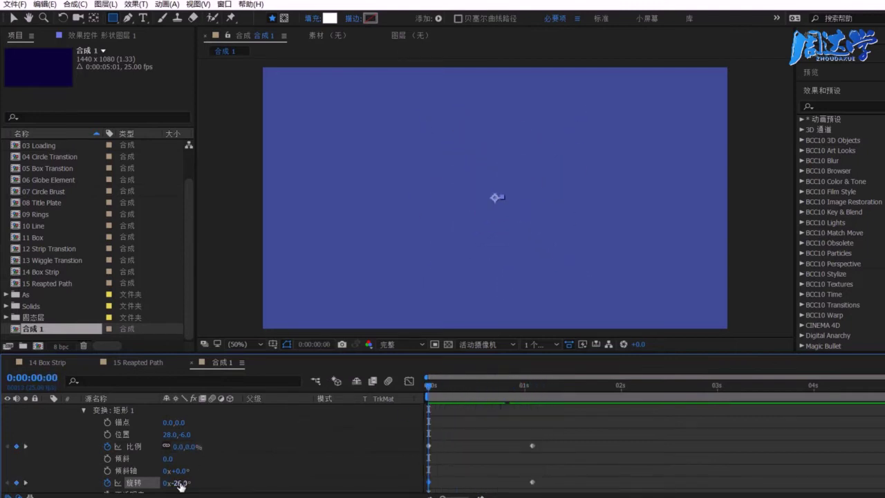
key(space)
key(space)
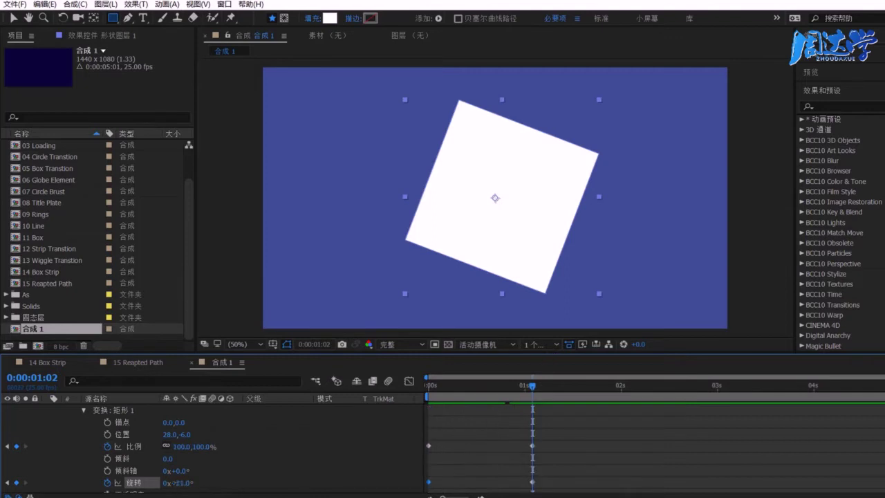
drag(183, 482, 488, 438)
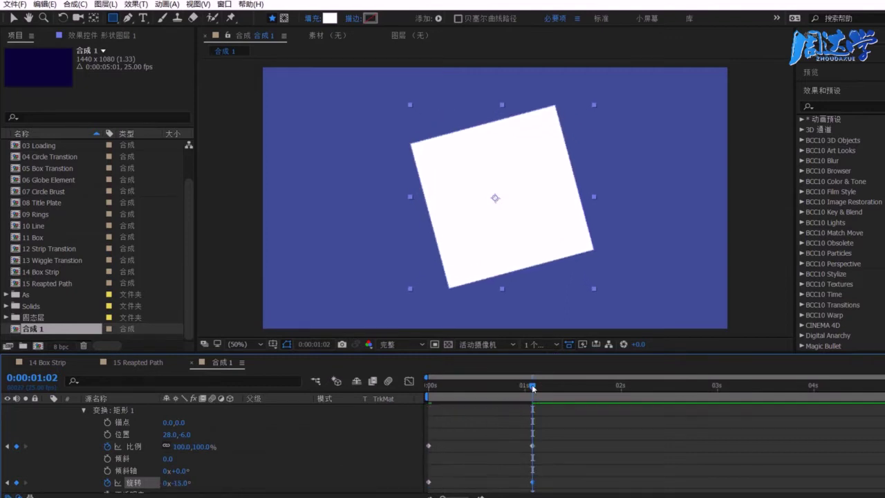
drag(533, 387, 429, 386)
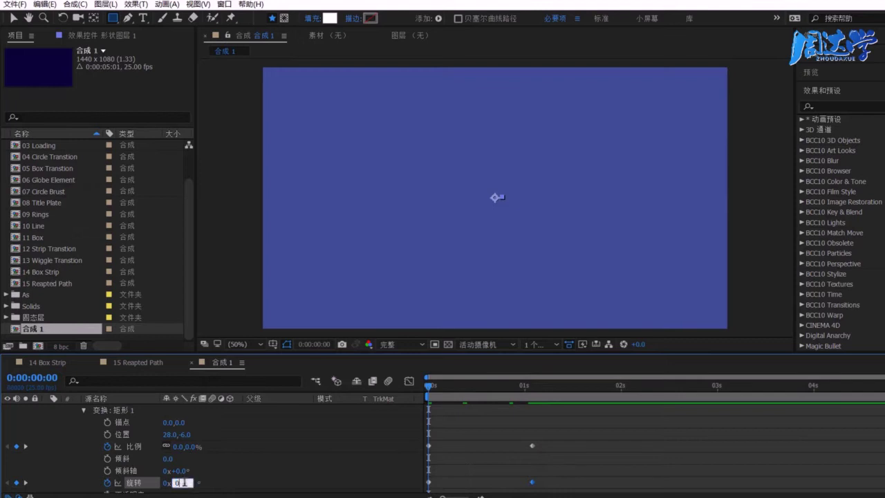
key(Tab)
mouse_move(428, 388)
mouse_down()
mouse_move(530, 401)
mouse_move(456, 402)
mouse_move(532, 409)
mouse_up()
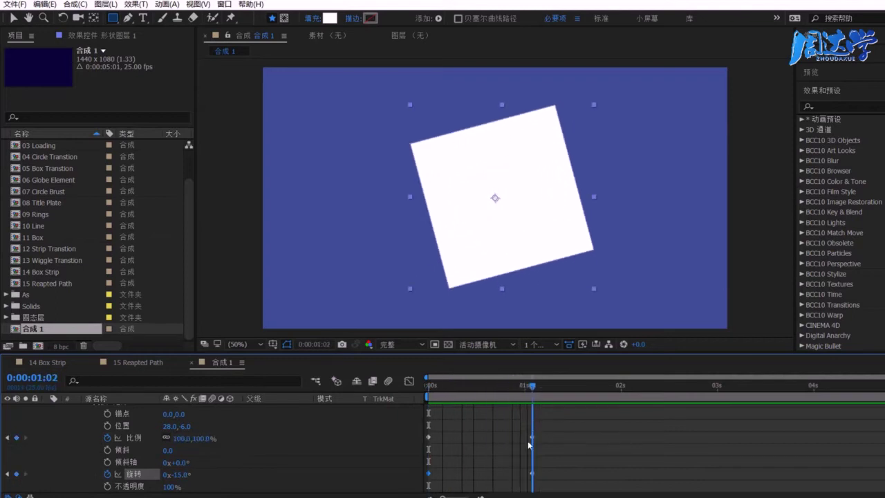
Set rotation from -16° to +29° and raise the one-second scale to 388% to fill the frame.
drag(180, 479, 252, 475)
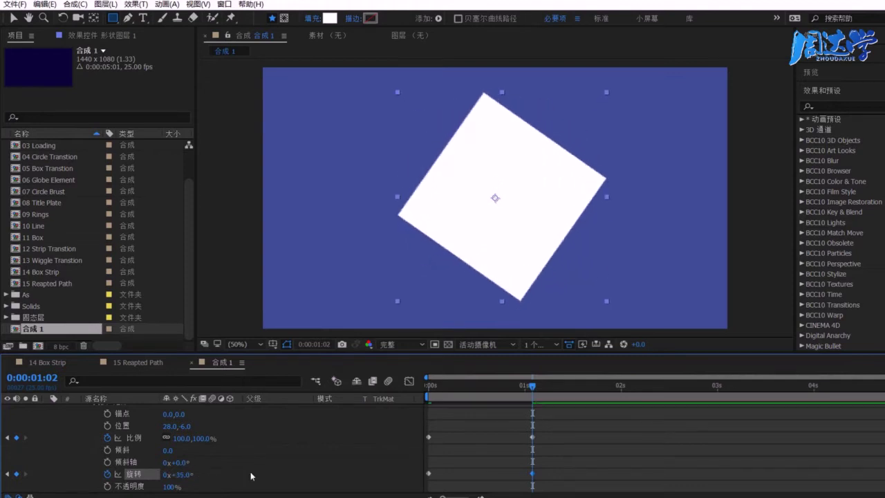
drag(532, 396, 429, 395)
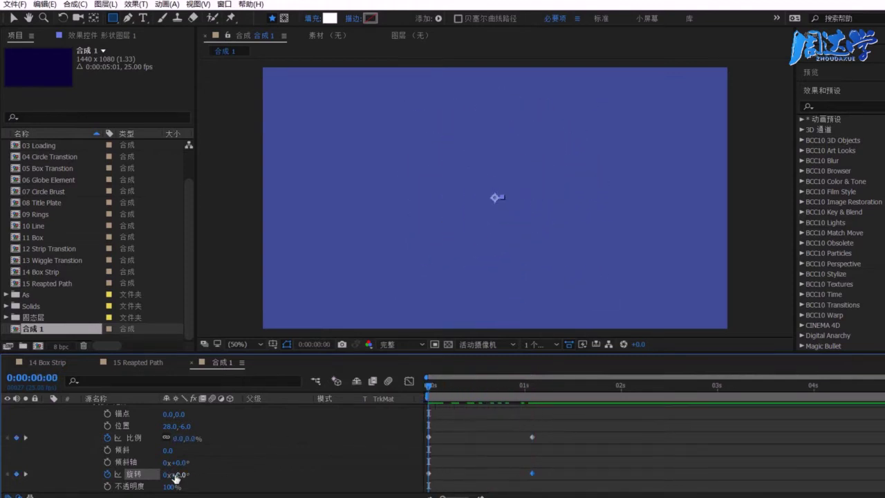
drag(175, 475, 156, 475)
drag(428, 390, 532, 402)
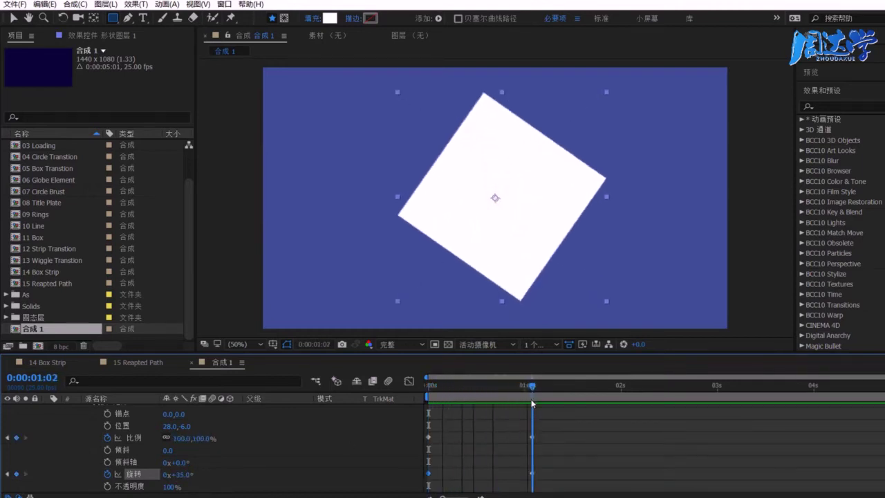
drag(185, 476, 190, 483)
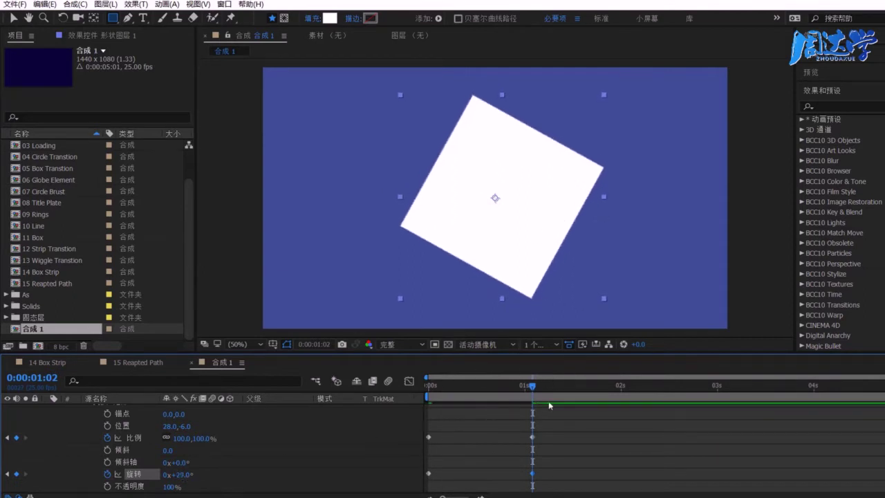
mouse_move(520, 386)
mouse_down()
mouse_move(433, 386)
mouse_move(532, 387)
mouse_up()
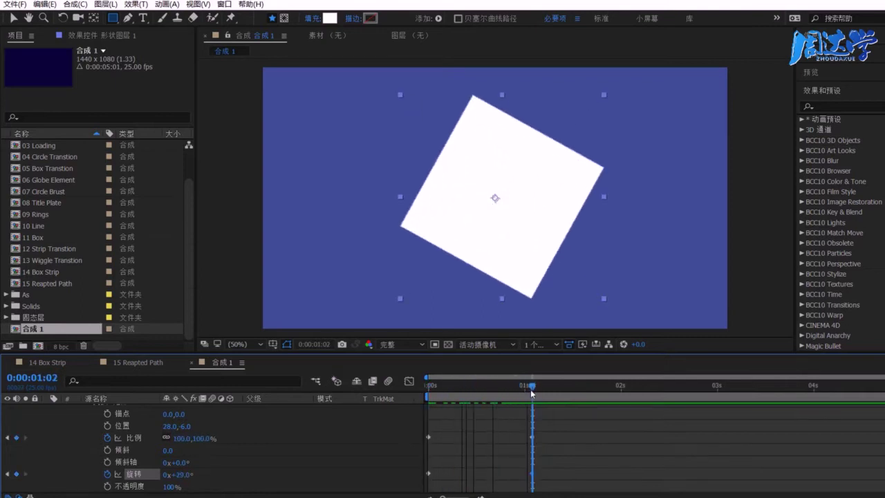
drag(204, 440, 385, 446)
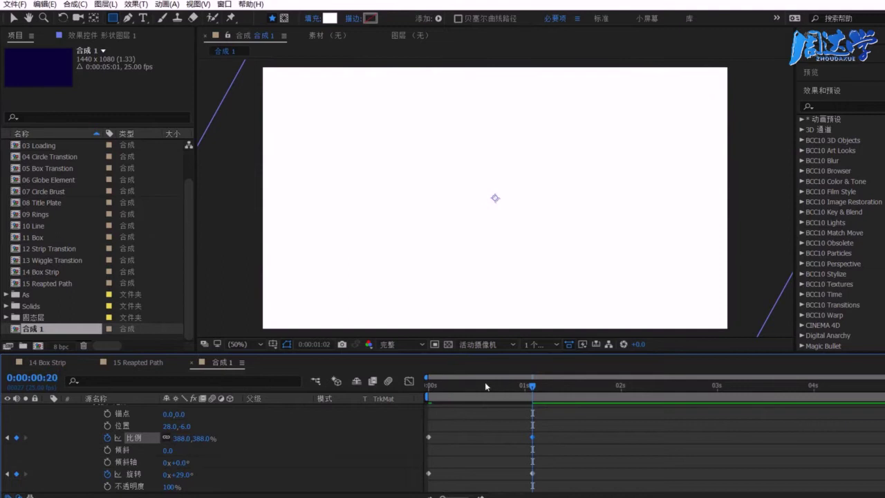
Compare the square's animation against the 14 Box Strip reference, then return to 合成 1 at frame 12.
key(space)
key(space)
click(50, 360)
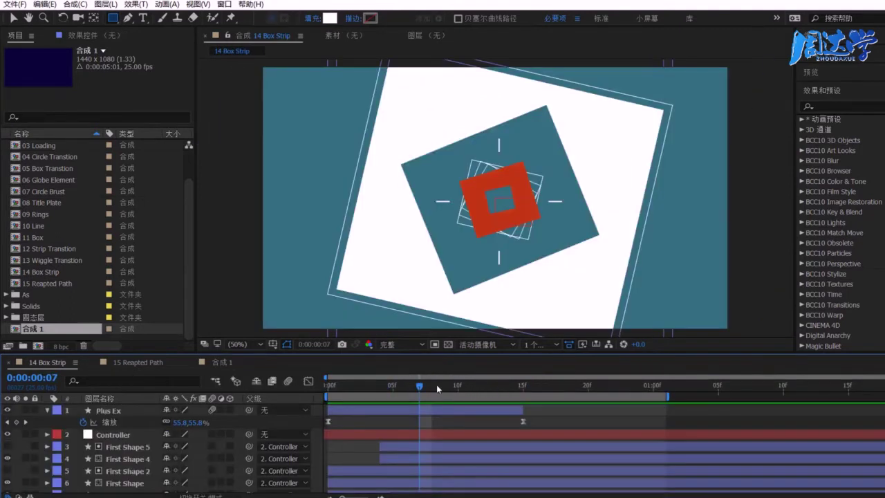
drag(328, 386, 523, 394)
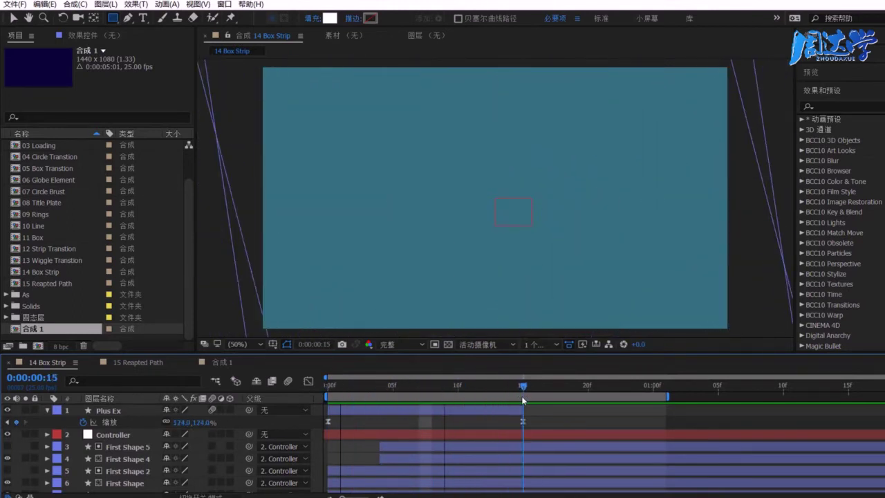
click(214, 361)
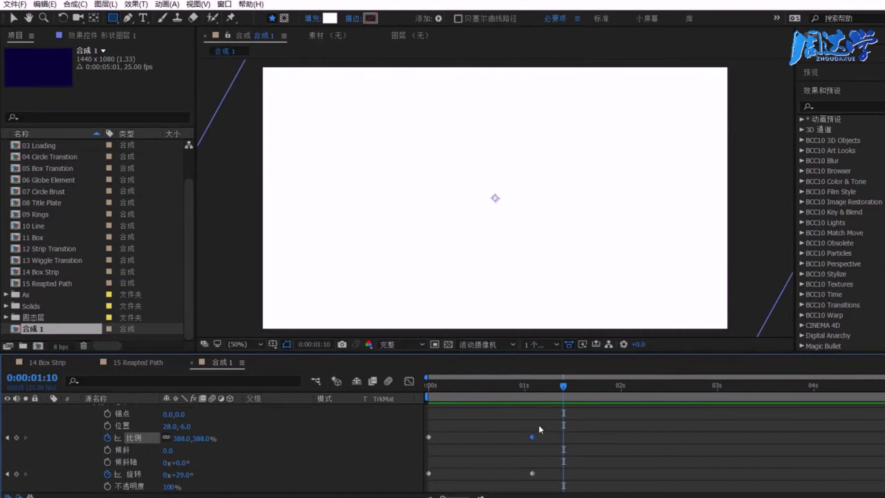
drag(498, 391, 475, 392)
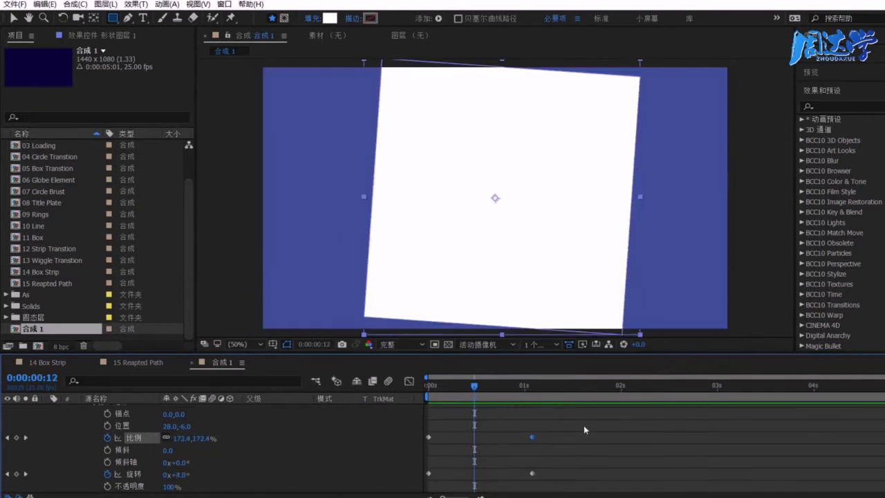
Apply Easy Ease to the scale and rotation keyframes.
right_click(535, 440)
mouse_move(594, 483)
click(692, 484)
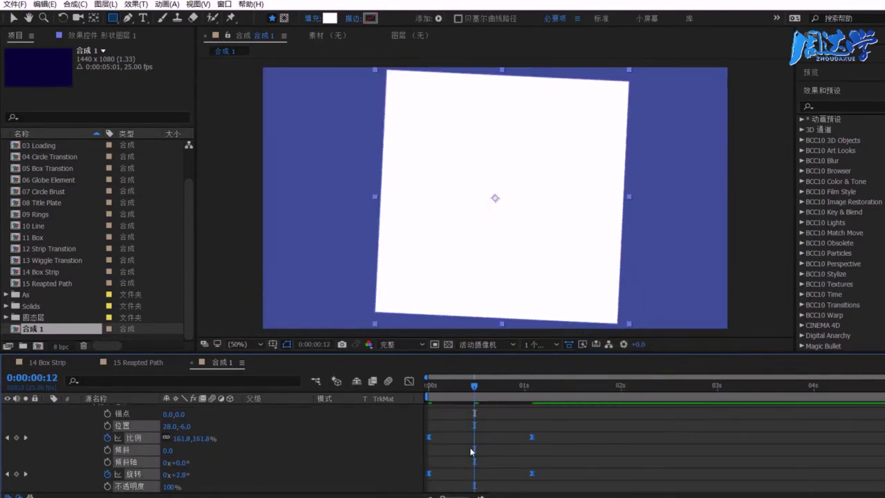
click(408, 382)
click(428, 470)
drag(444, 469, 454, 470)
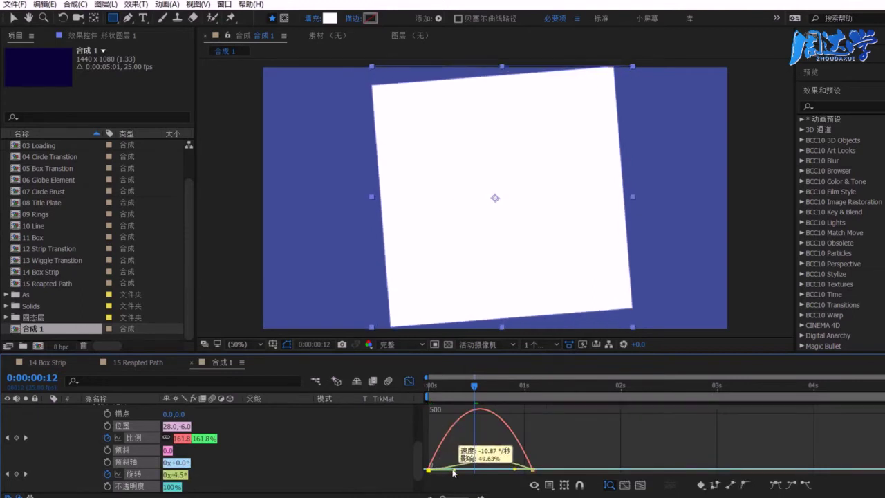
key(ctrl+z)
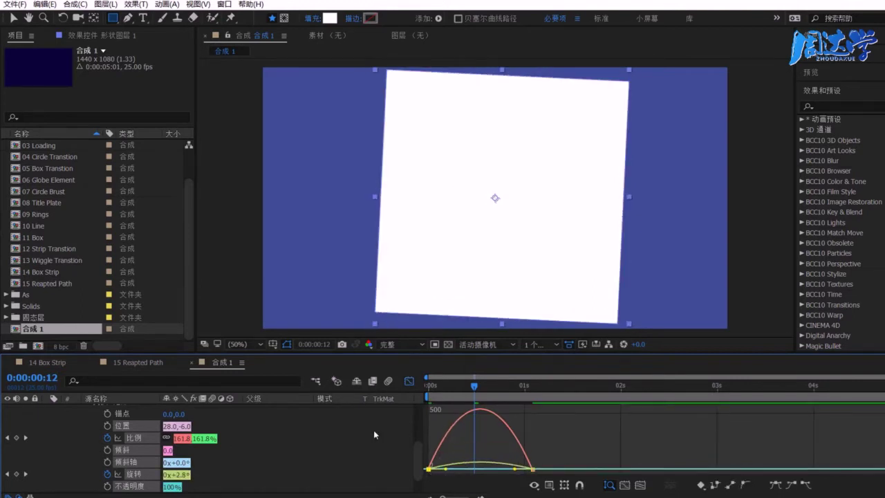
click(409, 381)
Reshape the Scale and Rotation speed curves in the Graph Editor for a fast start and smooth settle.
drag(574, 428, 400, 447)
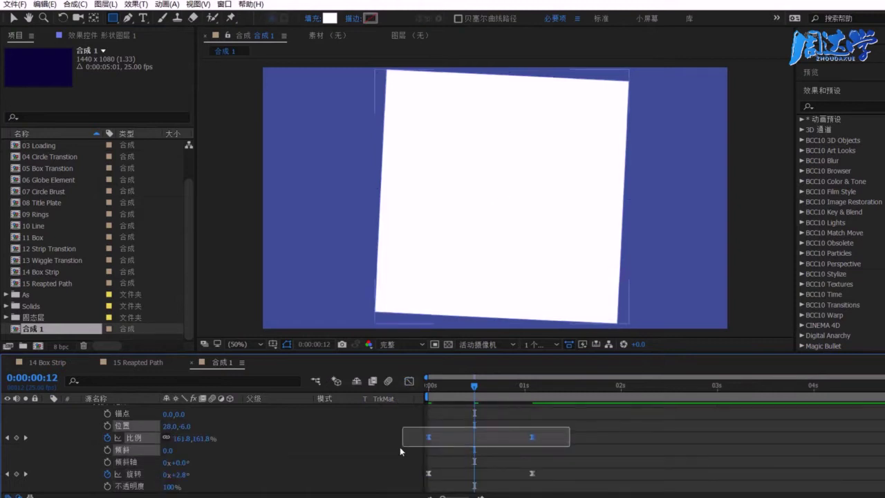
click(409, 381)
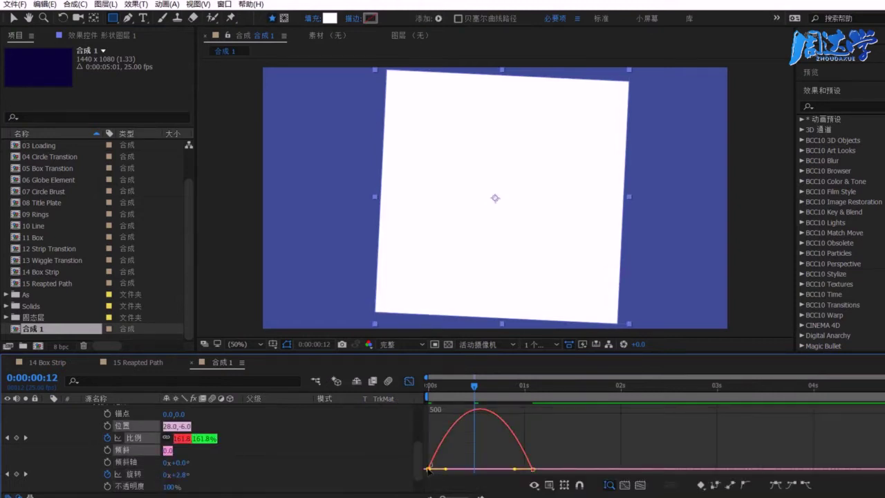
drag(447, 473, 452, 473)
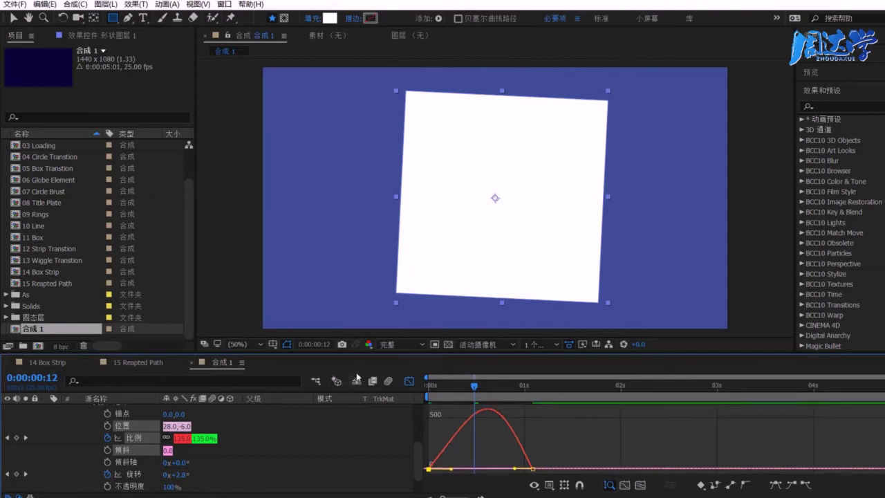
click(406, 381)
drag(571, 469, 424, 480)
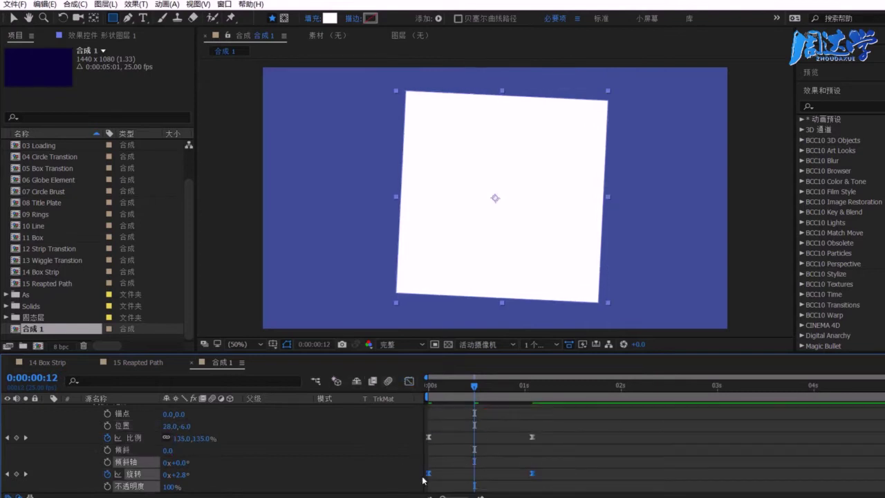
click(409, 382)
click(429, 470)
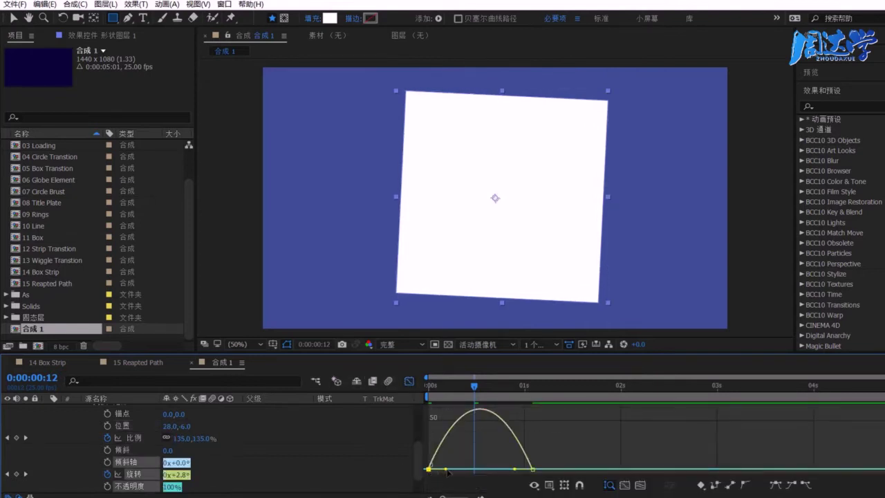
drag(446, 471, 451, 470)
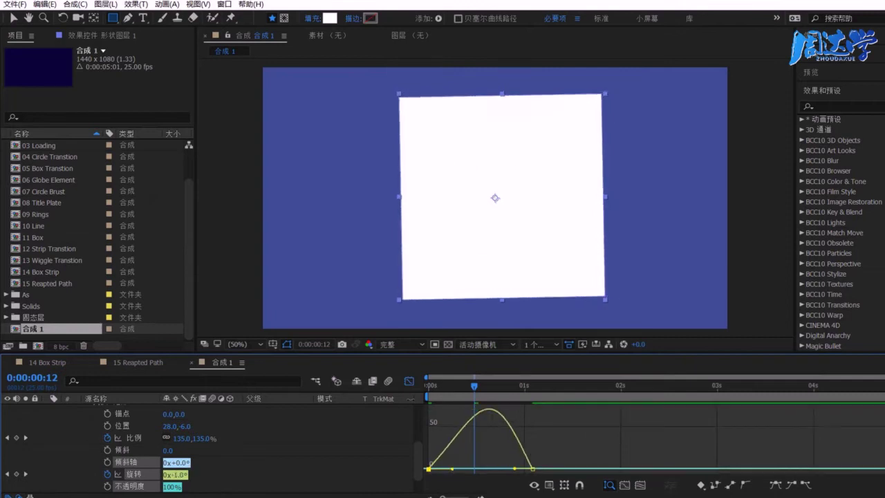
key(shift+F3)
drag(428, 385, 531, 400)
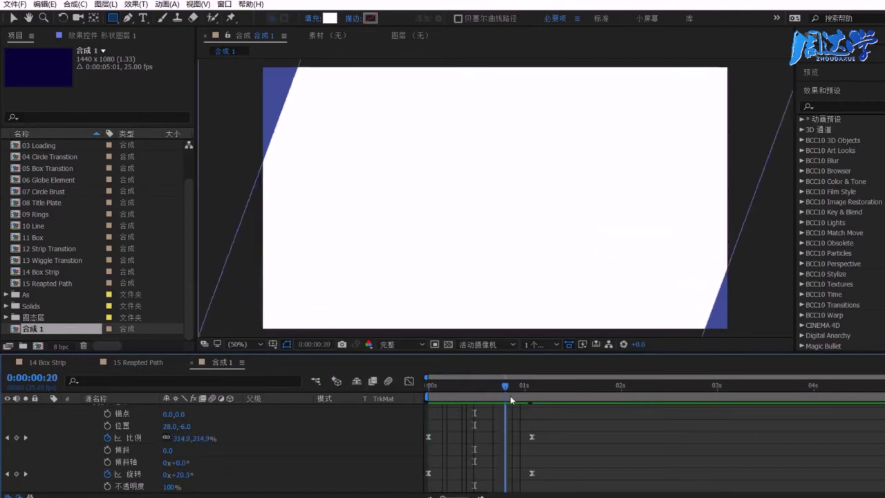
Park the time at frame 7 and collapse Rectangle 1 and the Contents group of Shape Layer 1.
drag(500, 394, 465, 392)
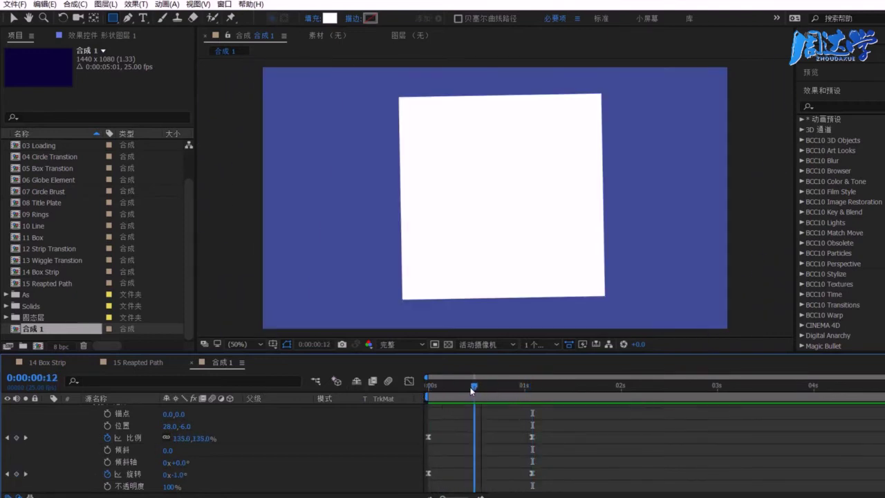
click(455, 386)
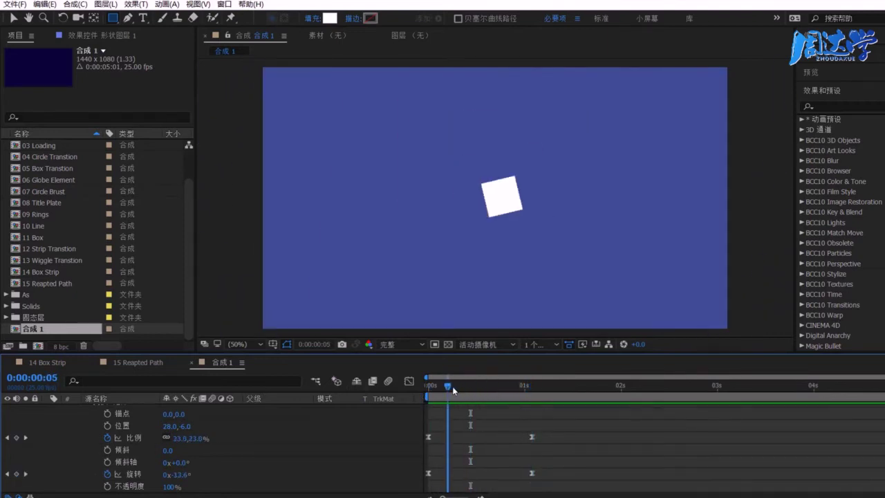
scroll(116, 449, up, 1)
scroll(116, 447, up, 2)
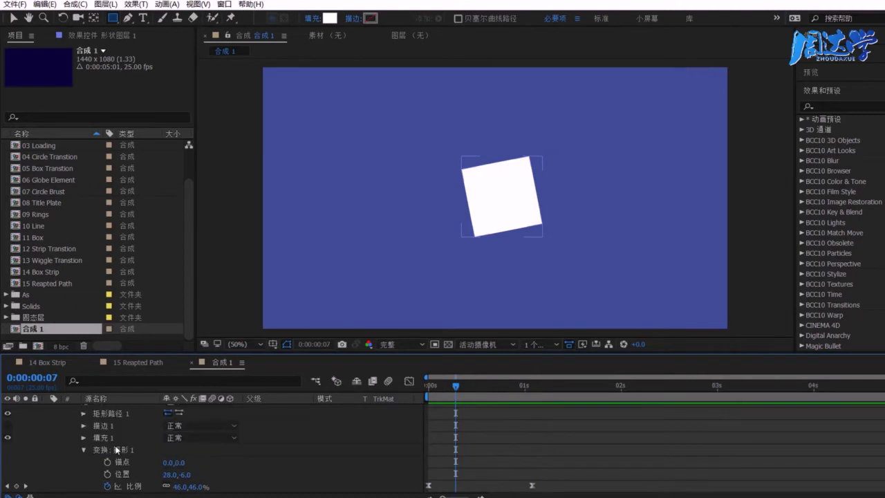
scroll(92, 453, up, 1)
click(72, 435)
click(86, 434)
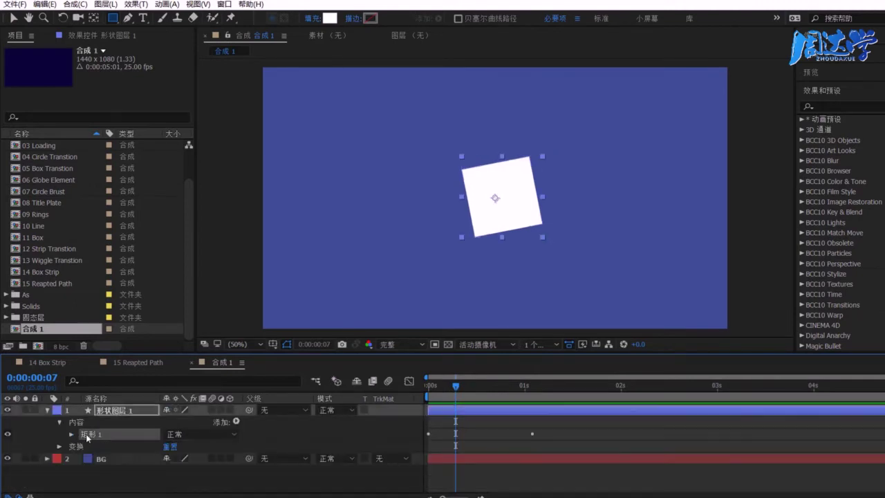
click(59, 422)
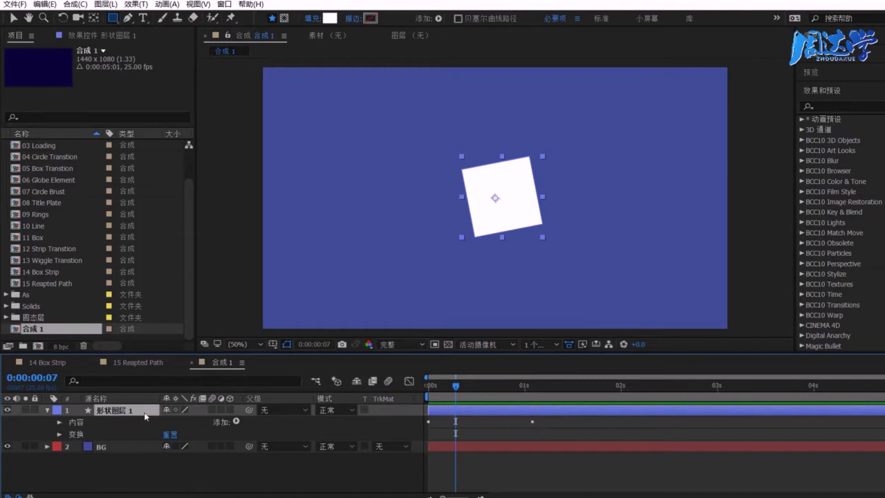
Duplicate the square layer, start the copy a few frames later, and set Alpha Inverted Matte.
key(ctrl+d)
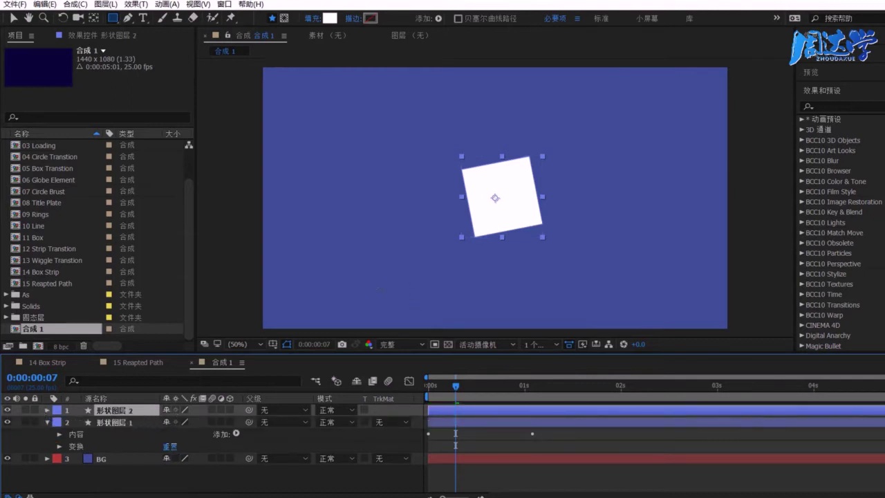
drag(448, 412, 459, 410)
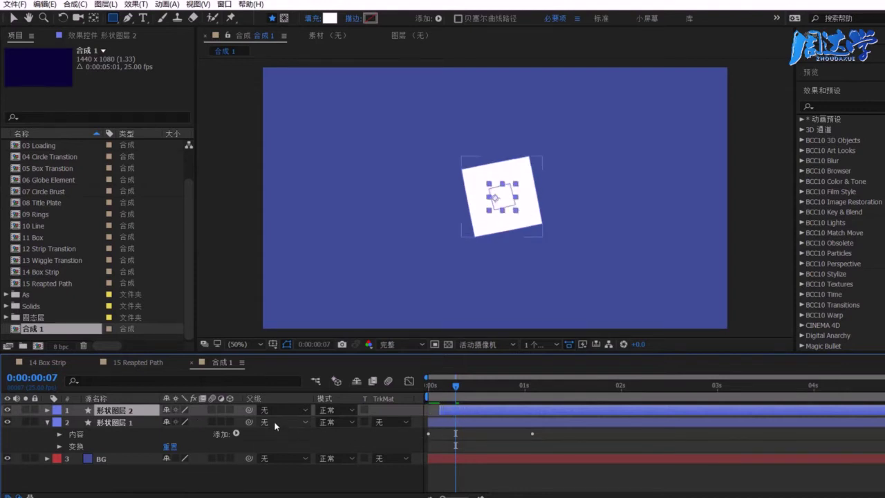
click(335, 422)
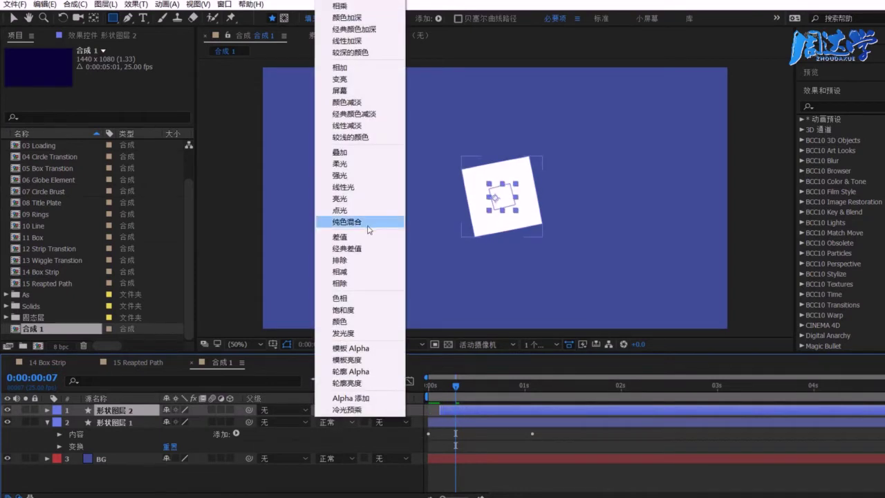
click(274, 424)
click(226, 480)
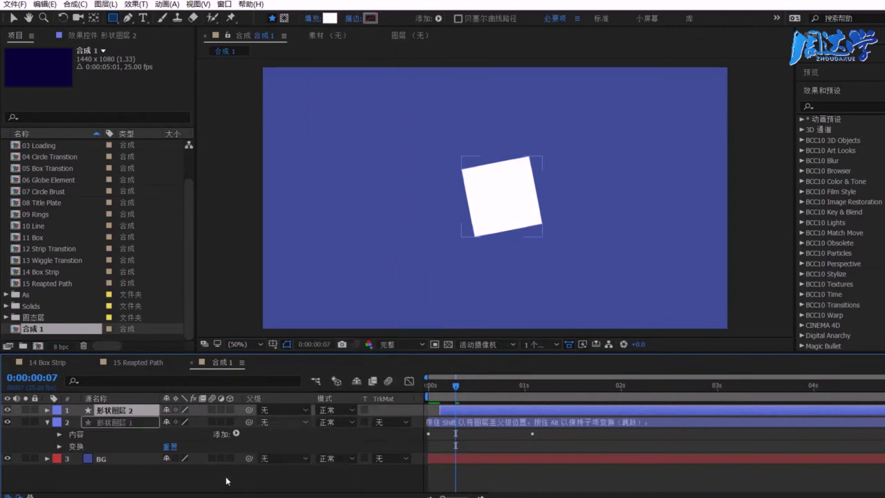
click(388, 422)
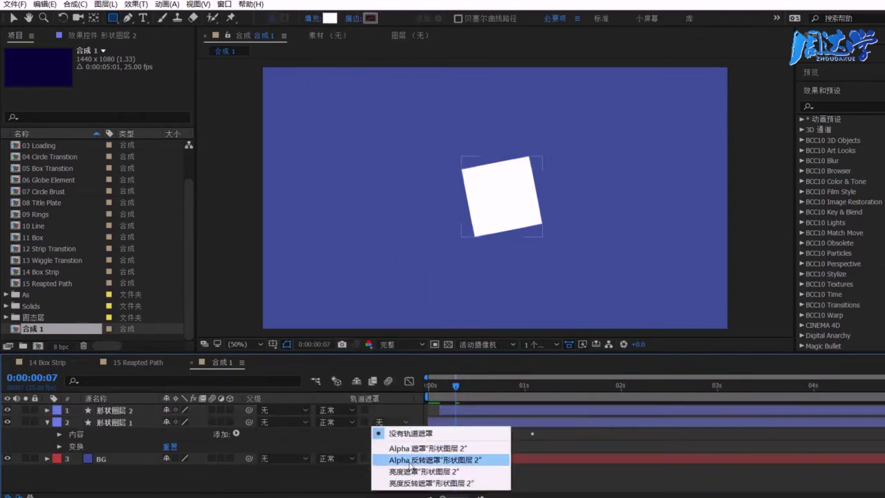
click(410, 460)
Delay the original square by about two frames, compare with 14 Box Strip, then open 06 Globe Element.
mouse_move(486, 408)
mouse_down()
mouse_move(478, 408)
mouse_move(487, 411)
mouse_up()
mouse_move(427, 386)
mouse_down()
mouse_move(529, 400)
mouse_move(453, 412)
mouse_move(475, 394)
mouse_move(485, 405)
mouse_move(475, 409)
mouse_up()
click(54, 363)
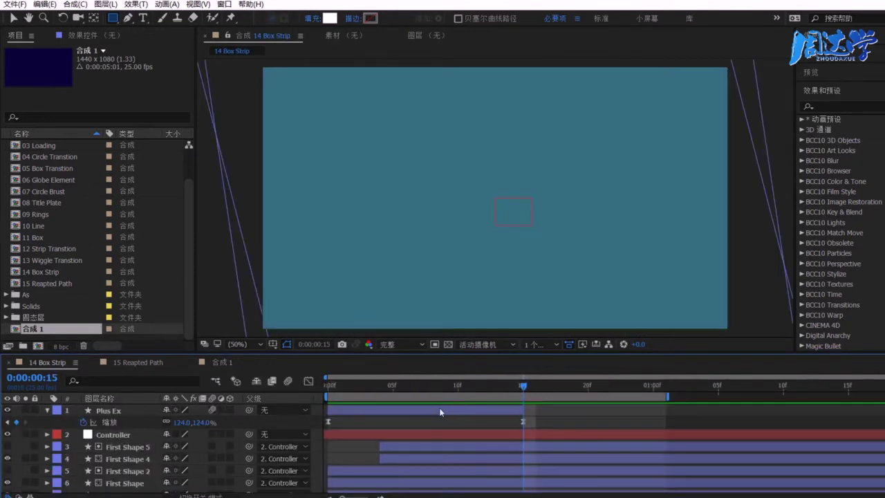
mouse_move(374, 391)
mouse_down()
mouse_move(362, 396)
mouse_move(406, 392)
mouse_up()
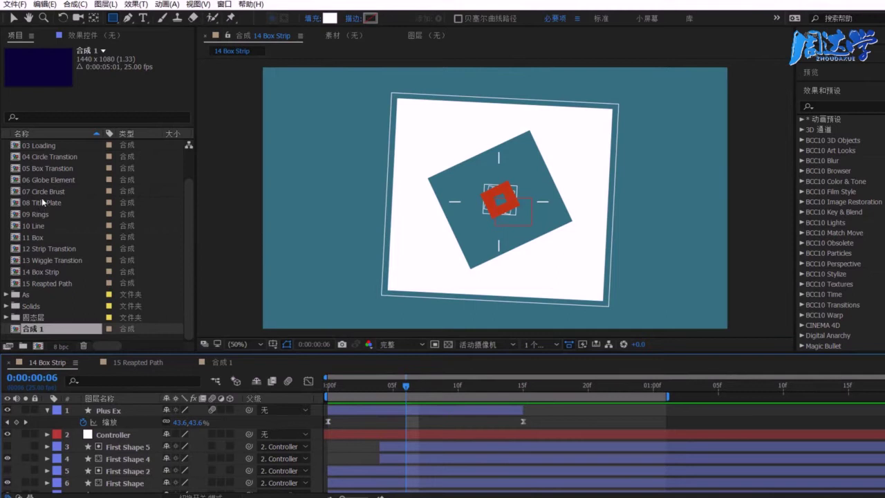
double_click(39, 179)
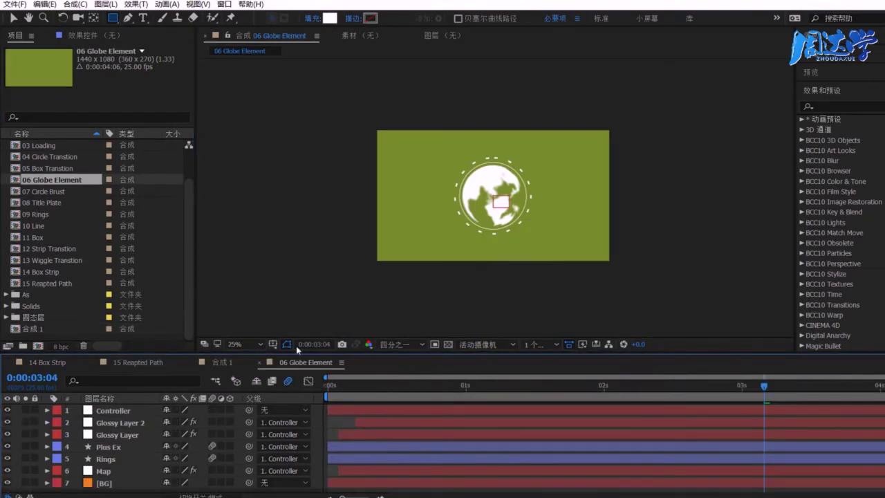
Set the viewer to full resolution and select the Plus Ex crosshair layer in 06 Globe Element.
click(248, 344)
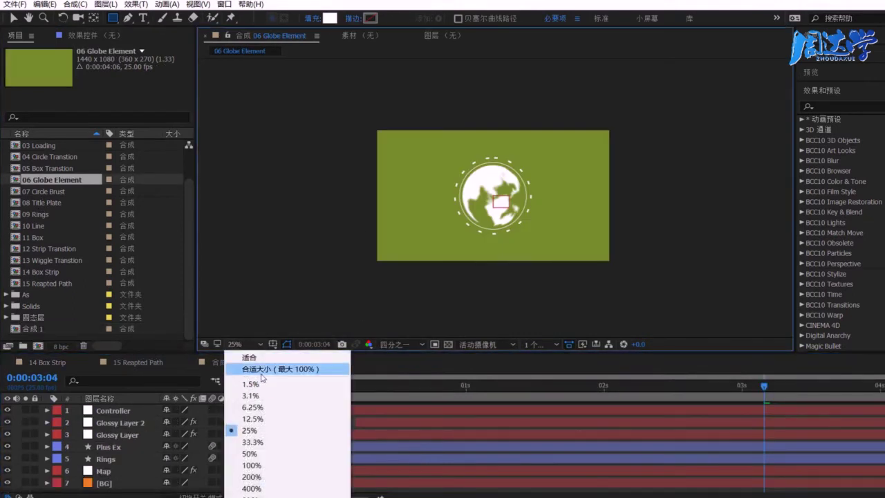
click(400, 344)
click(401, 372)
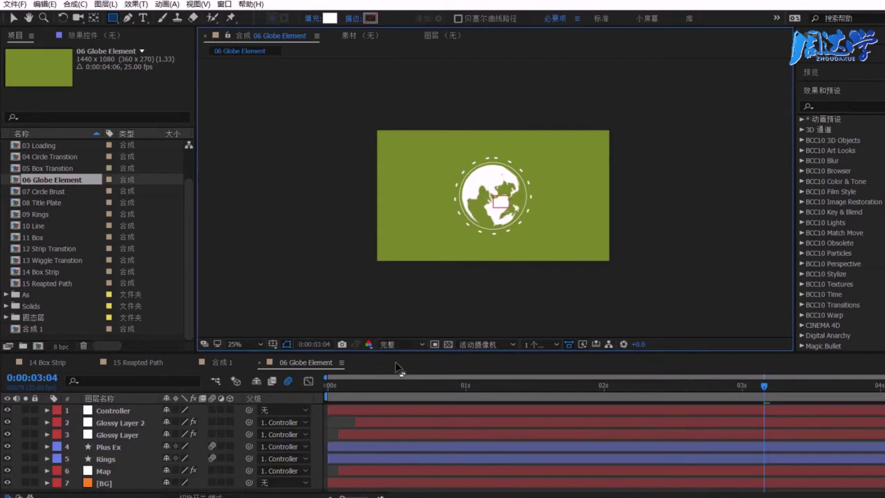
click(107, 448)
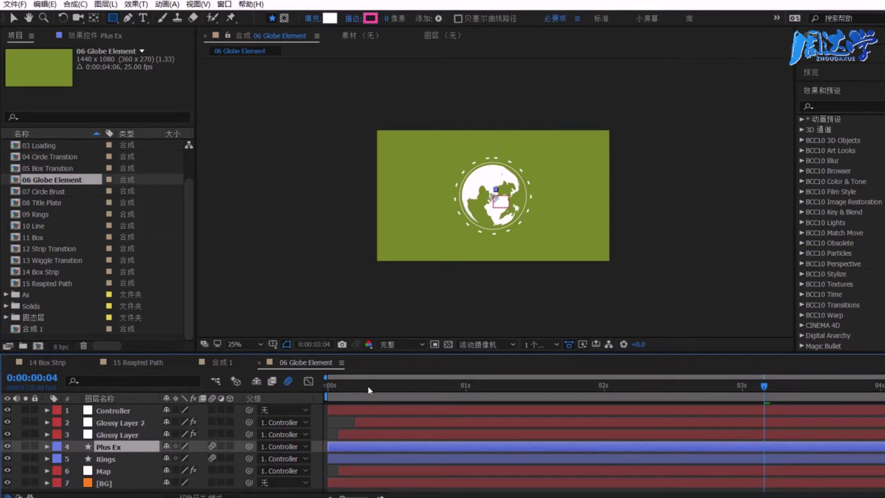
drag(368, 386, 432, 390)
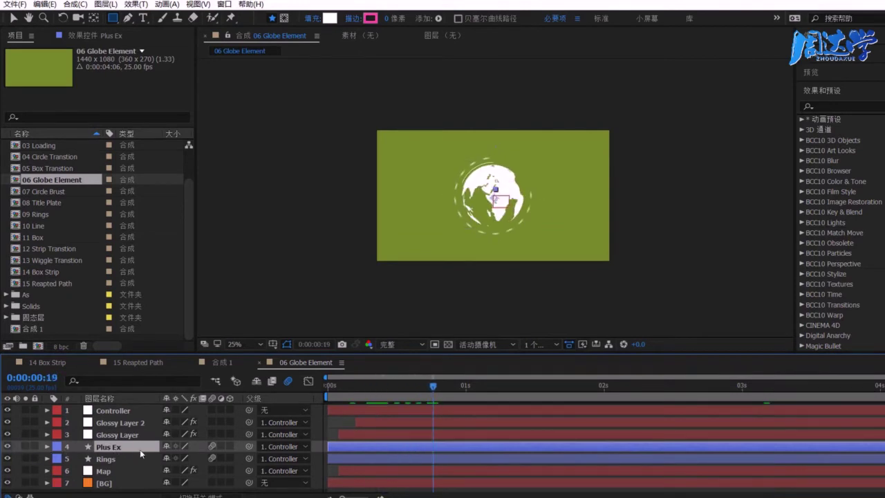
Copy the Plus Ex layer with Edit > Copy, undoing an accidental duplicate, and switch to 合成 1.
click(42, 5)
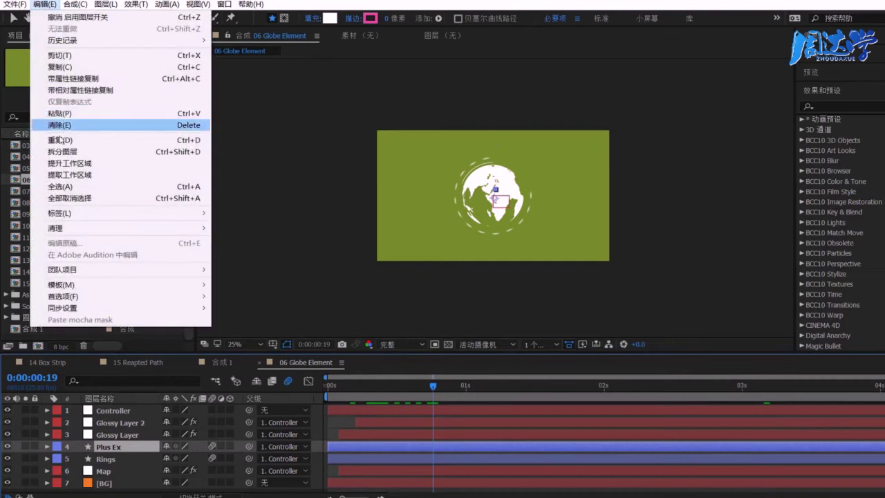
click(62, 140)
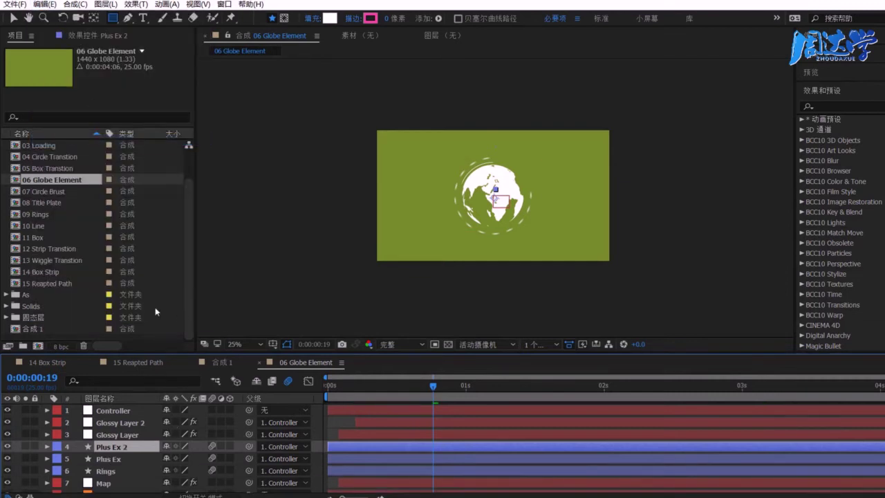
key(ctrl+z)
click(41, 5)
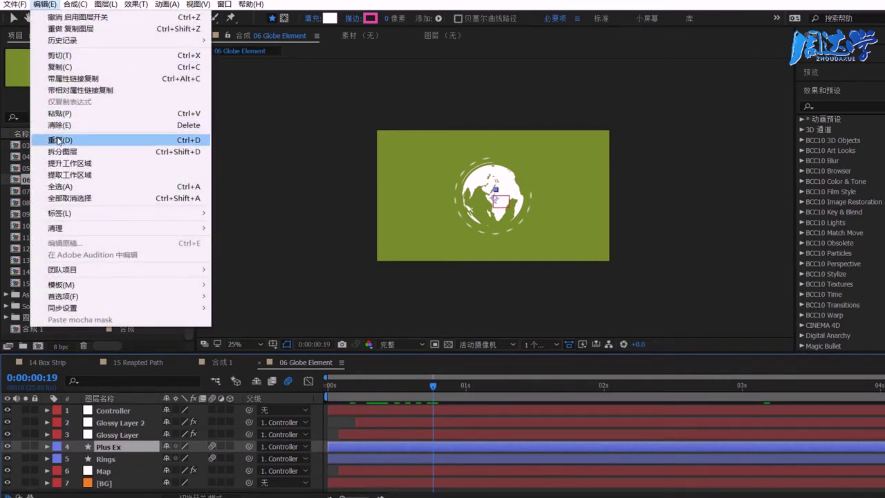
click(62, 67)
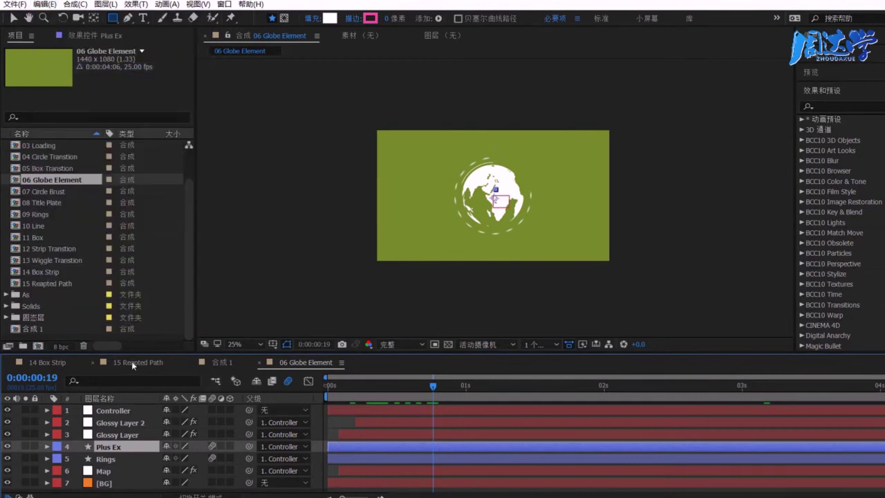
click(220, 362)
Paste the Plus Ex crosshair as 合成 1's top layer, preview it, and shift its start slightly earlier.
click(48, 5)
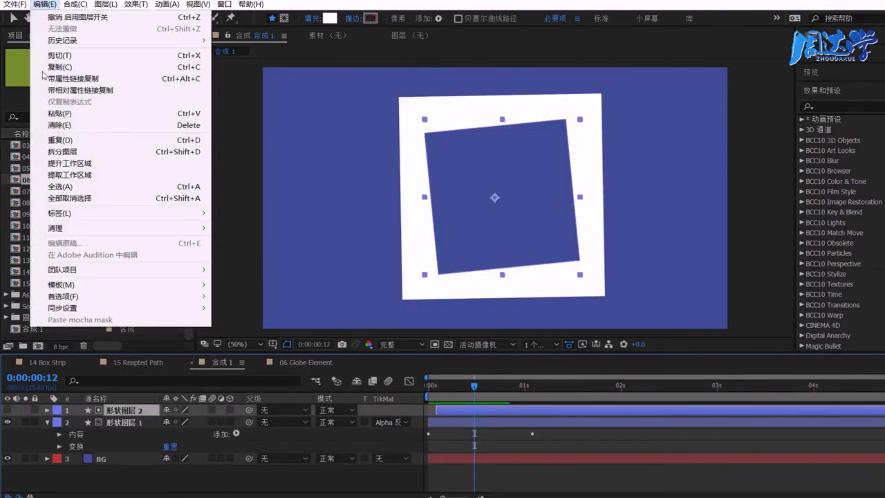
click(52, 113)
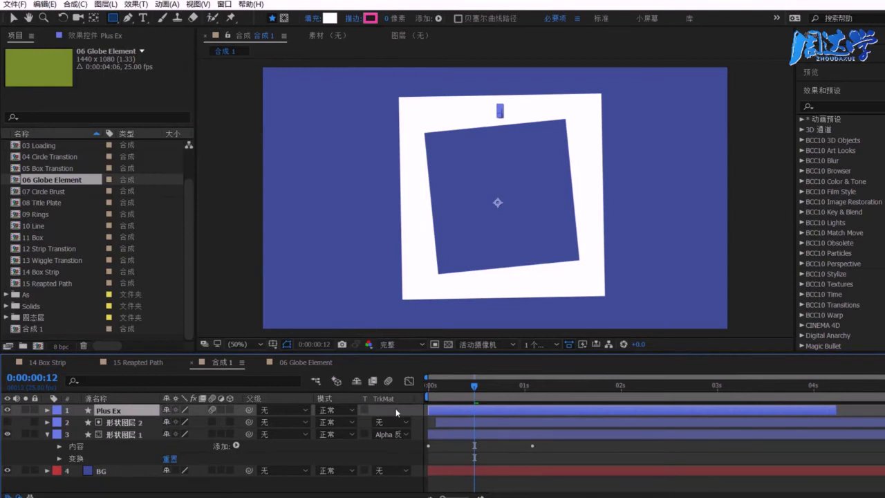
mouse_move(466, 389)
mouse_down()
mouse_move(482, 386)
mouse_move(471, 386)
mouse_move(473, 411)
mouse_move(459, 388)
mouse_up()
key(space)
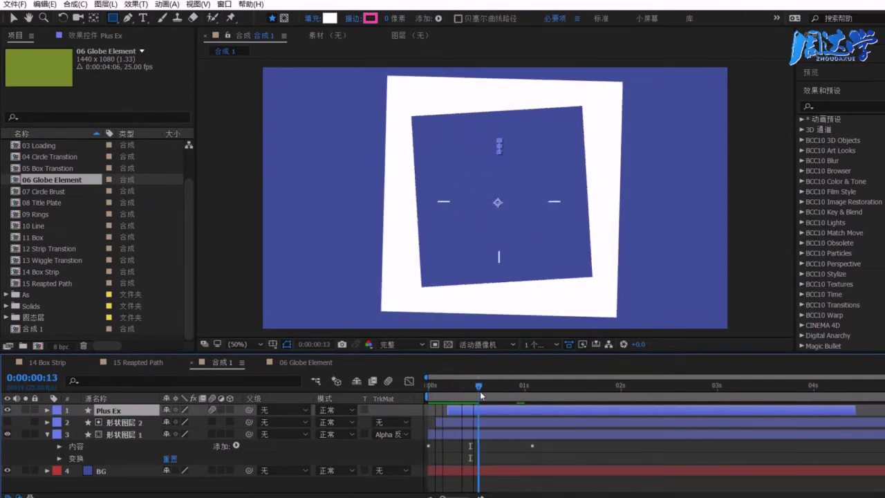
mouse_move(476, 407)
mouse_down()
mouse_move(462, 409)
mouse_move(482, 388)
mouse_up()
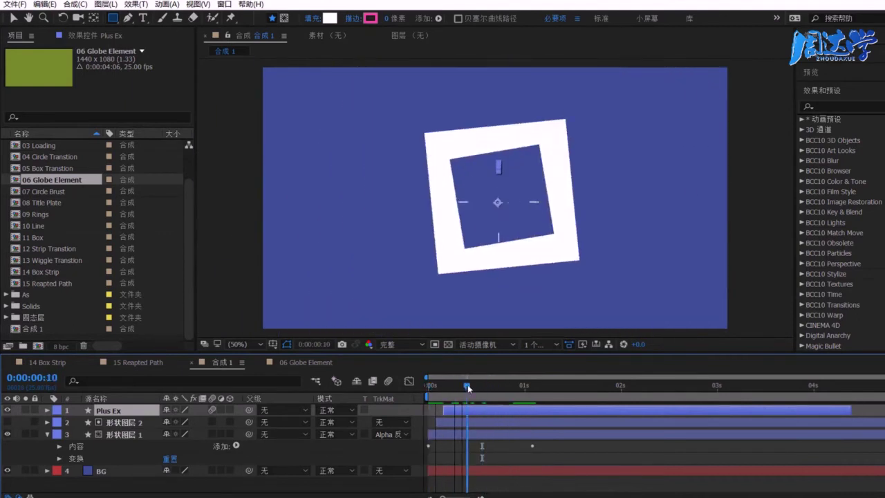
click(467, 396)
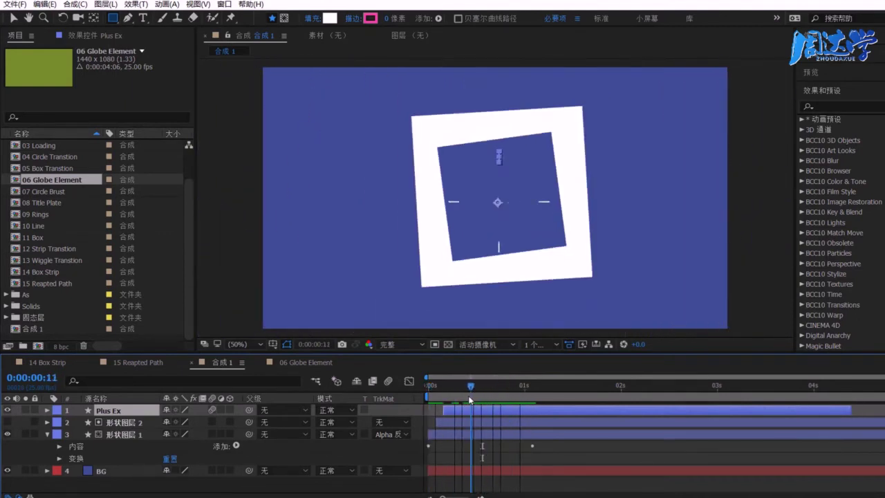
Check 14 Box Strip for reference, then close the 06 Globe Element and 15 Reapted Path timelines.
click(47, 363)
mouse_move(393, 386)
mouse_down()
mouse_move(434, 399)
mouse_move(419, 396)
mouse_up()
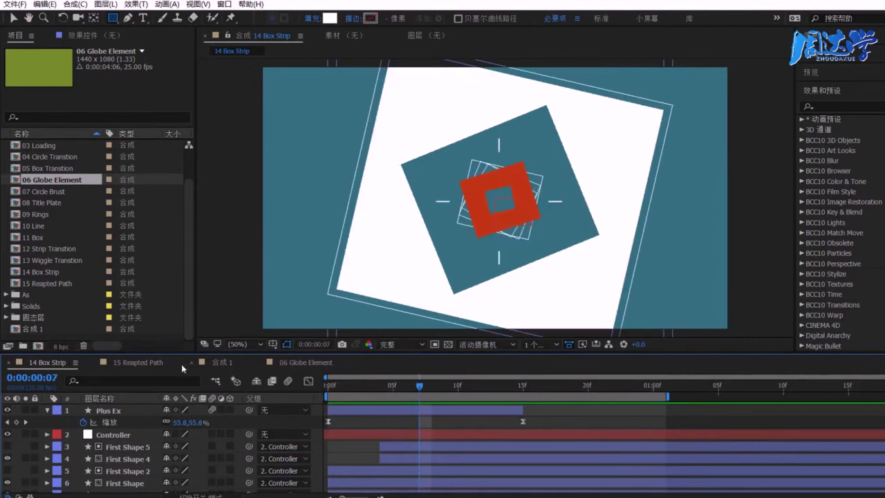
click(260, 363)
click(94, 363)
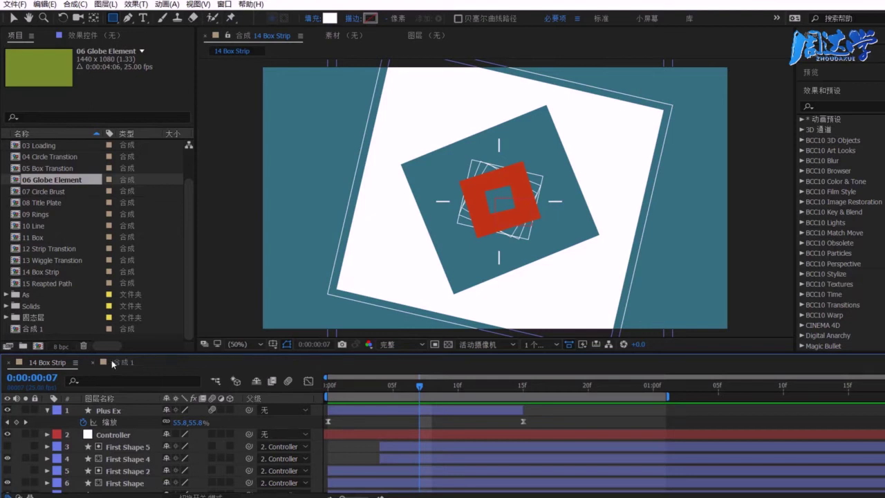
Duplicate the white frame 形状图层 1 in 合成 1 and make the copy start a few frames later.
click(114, 363)
click(114, 434)
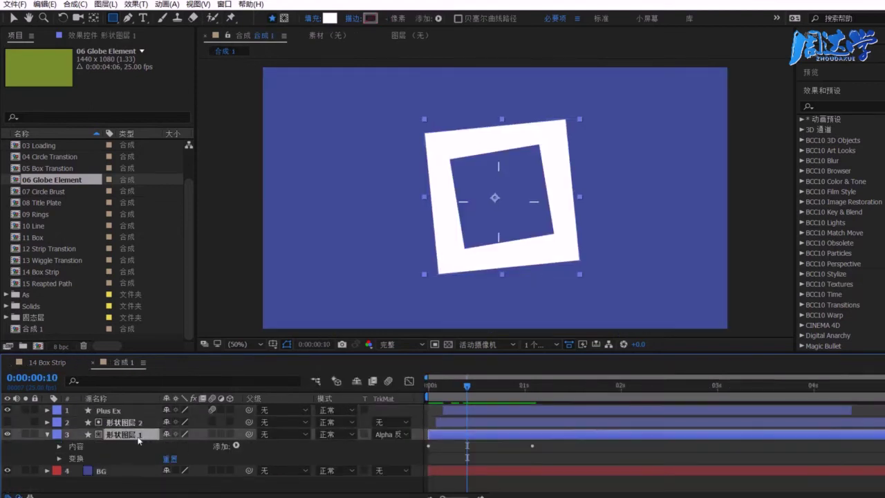
key(ctrl+d)
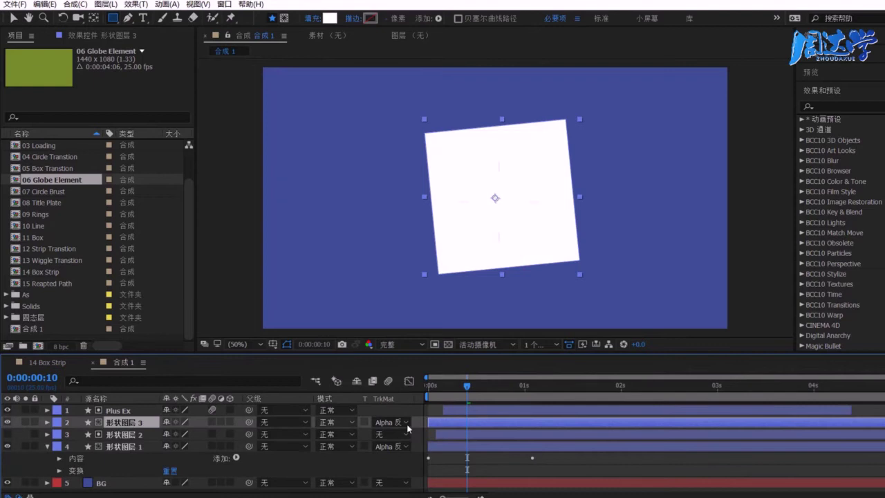
drag(448, 422, 467, 422)
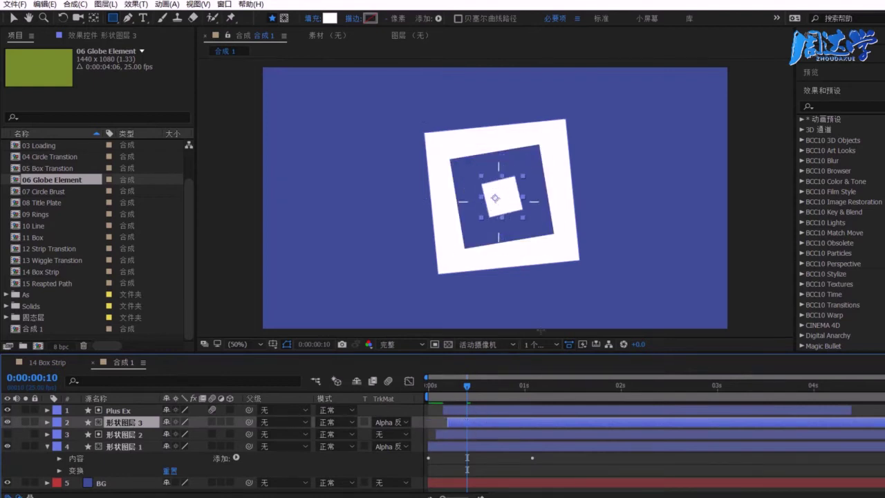
Change the fill of the inner square on 形状图层 3 to red E91A1A.
click(330, 18)
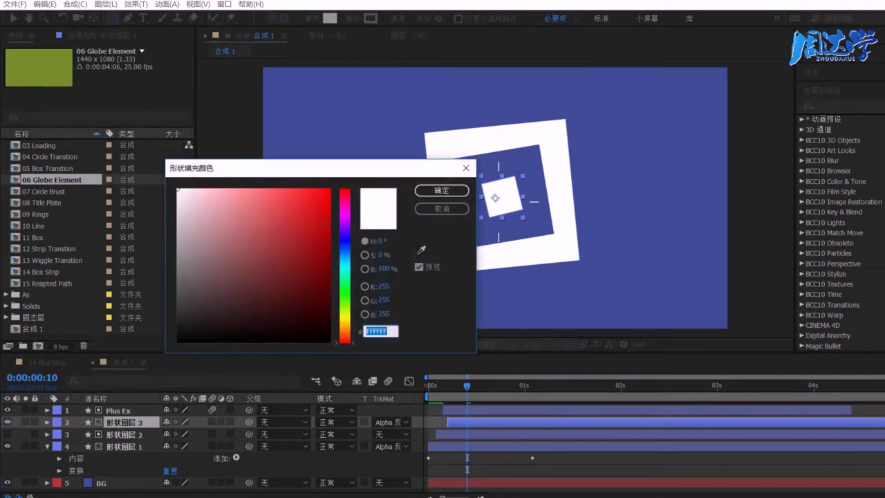
click(314, 201)
click(444, 191)
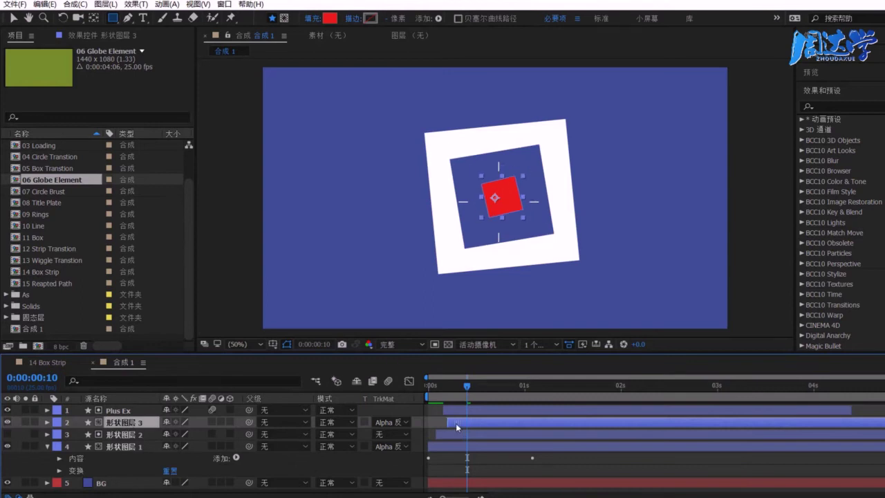
Duplicate the red square layer, place the copy below Plus Ex, and start it a few frames later.
mouse_move(467, 388)
mouse_down()
mouse_move(483, 393)
mouse_move(466, 401)
mouse_move(476, 401)
mouse_up()
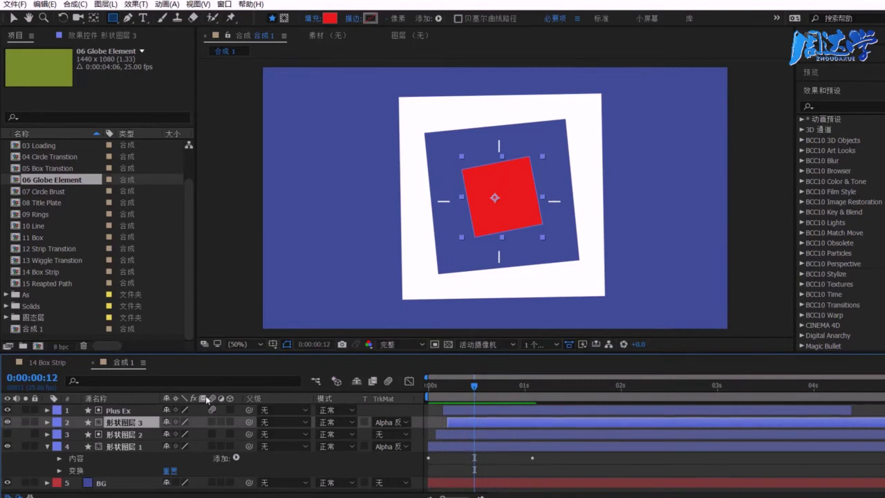
key(ctrl+d)
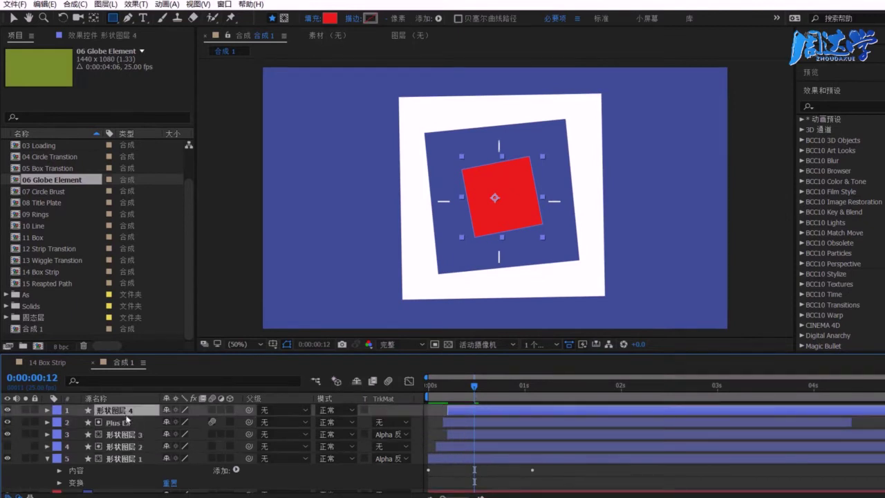
drag(128, 418, 124, 428)
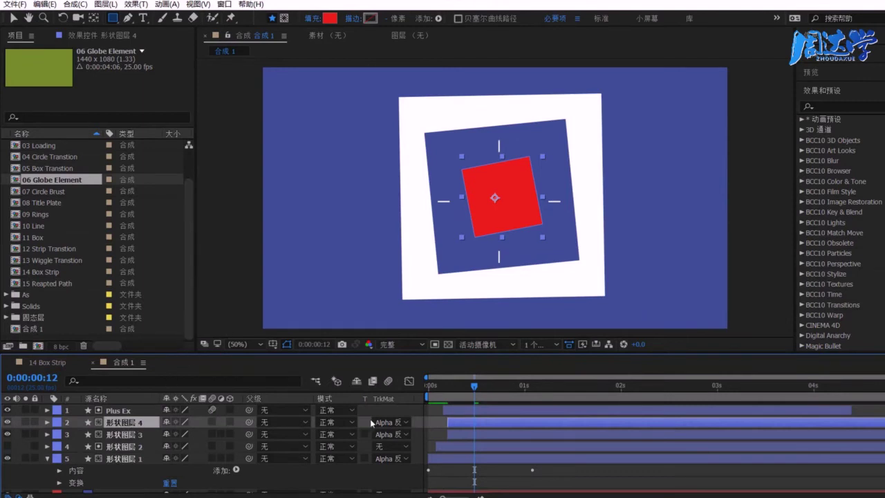
drag(452, 424, 464, 425)
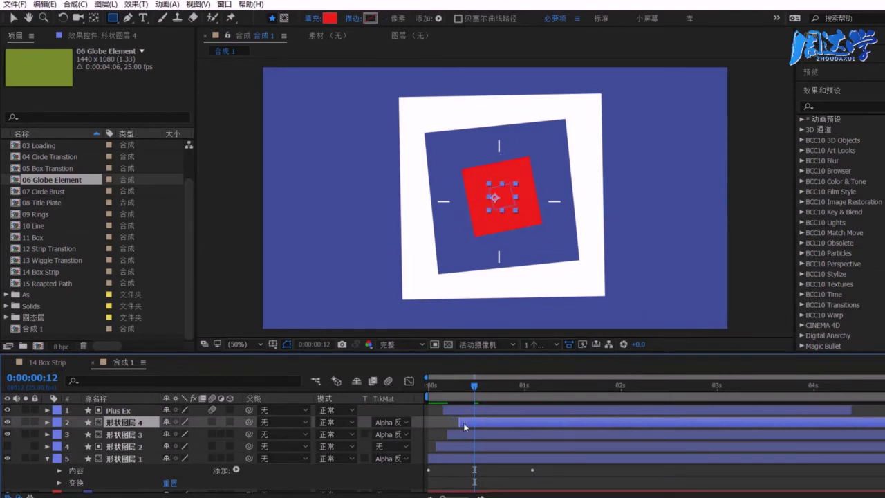
Set 形状图层 4's track matte to 无 and preview the hollow red frame.
click(239, 436)
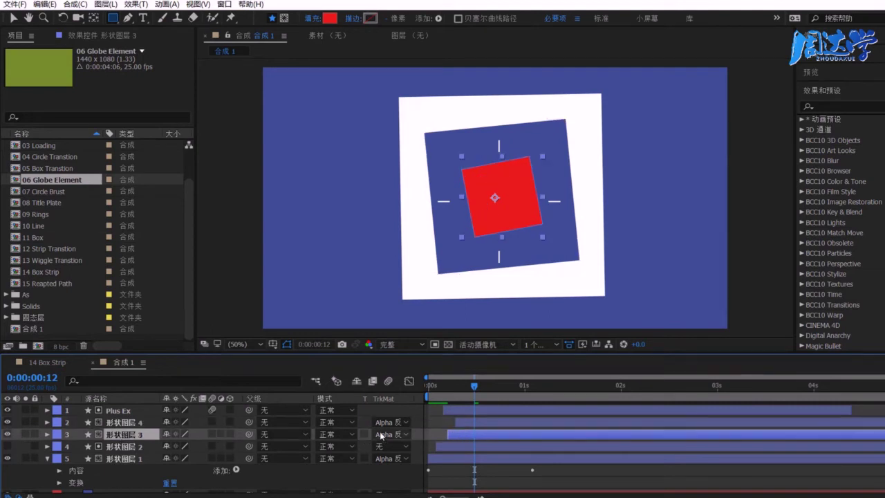
click(126, 423)
click(380, 422)
click(400, 436)
click(245, 436)
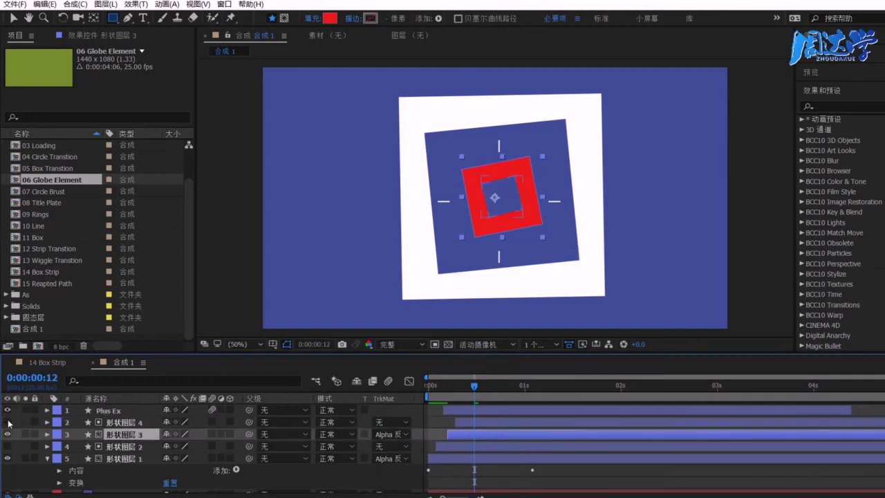
drag(475, 387, 489, 409)
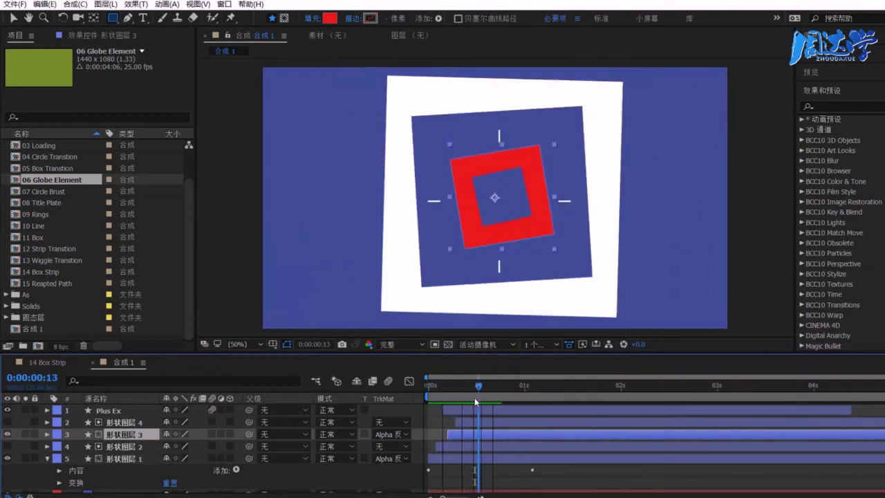
key(space)
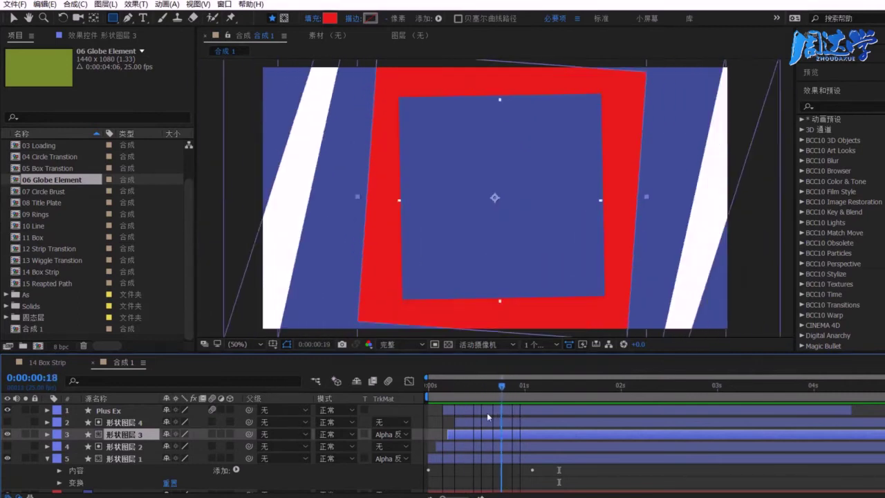
click(474, 386)
click(47, 363)
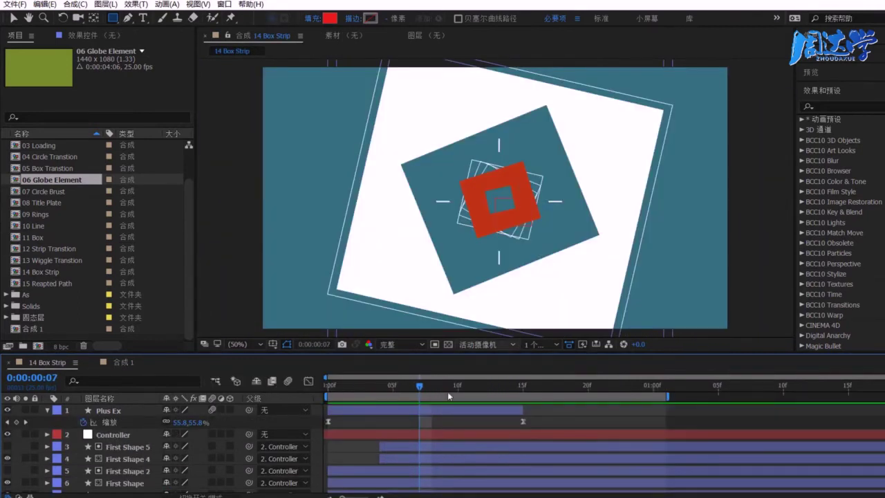
mouse_move(420, 386)
mouse_down()
mouse_move(393, 387)
mouse_move(453, 399)
mouse_up()
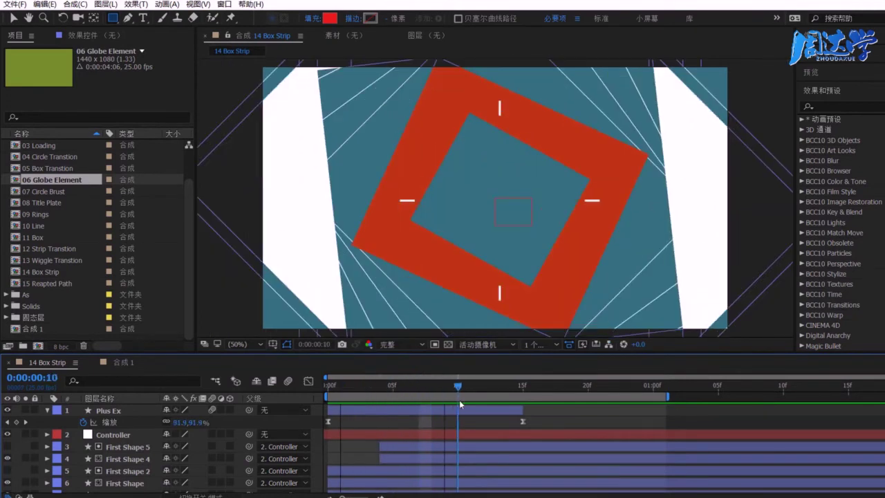
click(119, 362)
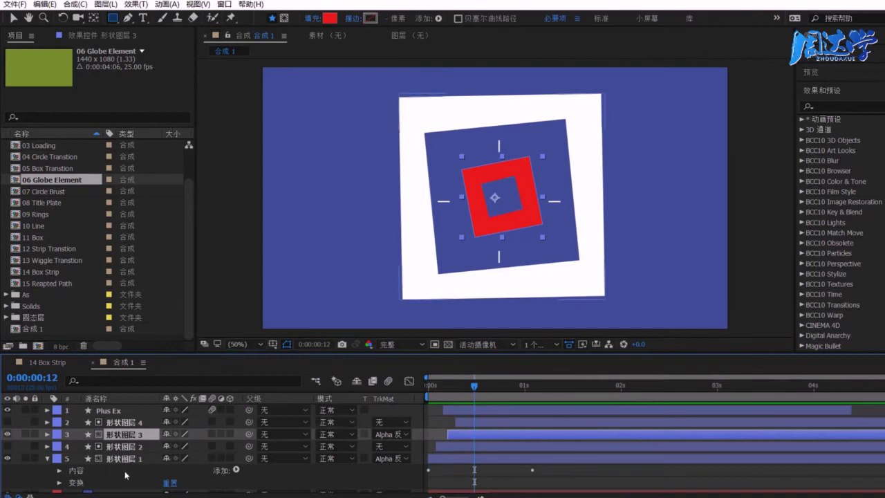
Duplicate the red square frame layer 形状图层 3 and set the copy's track matte to 无.
click(123, 459)
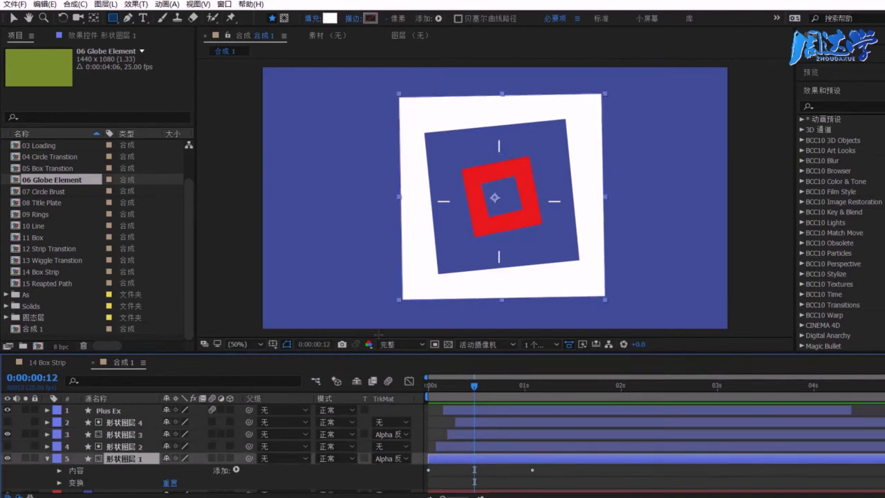
click(121, 434)
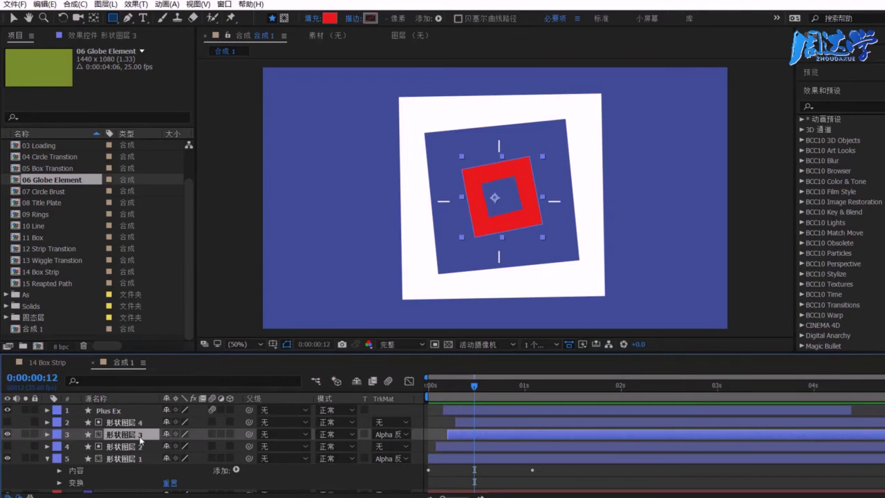
key(ctrl+d)
click(393, 421)
click(398, 430)
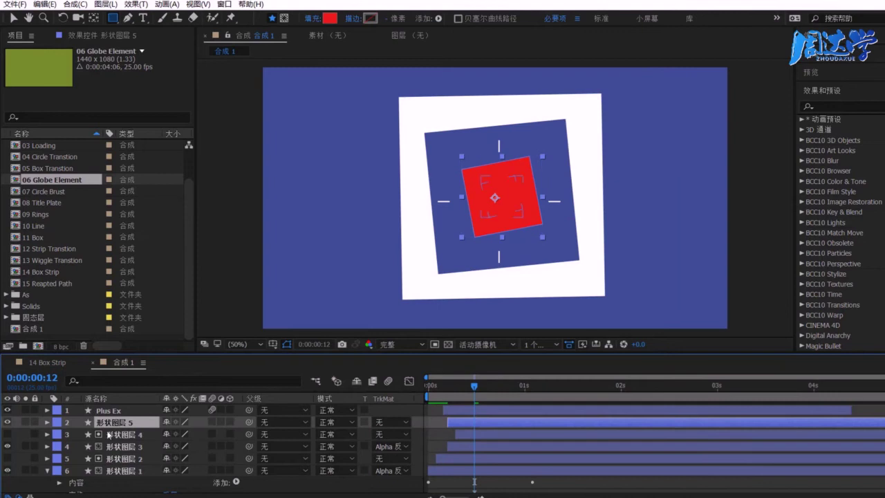
On 形状图层 5, turn off Fill 1 and enable Stroke 1 at 5-pixel width.
click(47, 421)
click(59, 434)
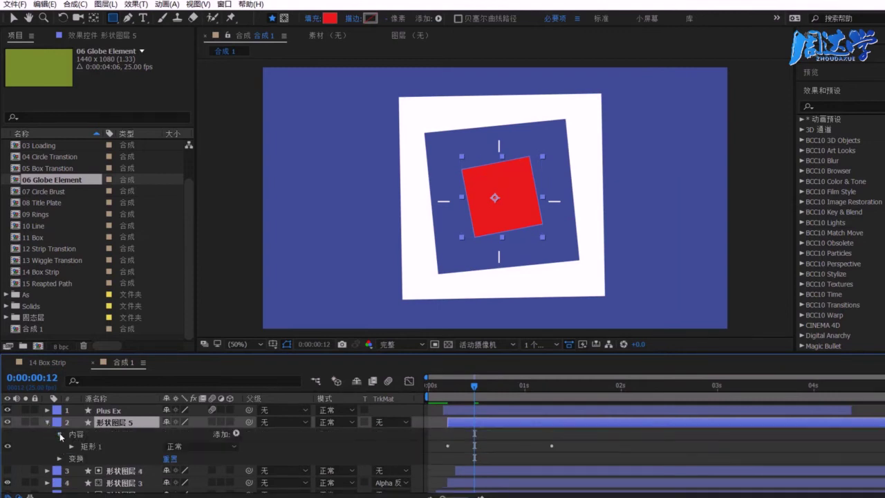
click(70, 447)
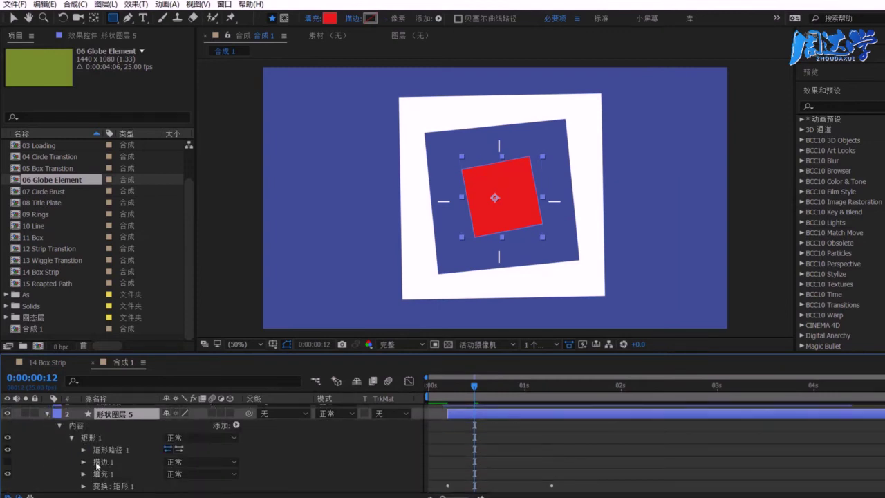
click(55, 475)
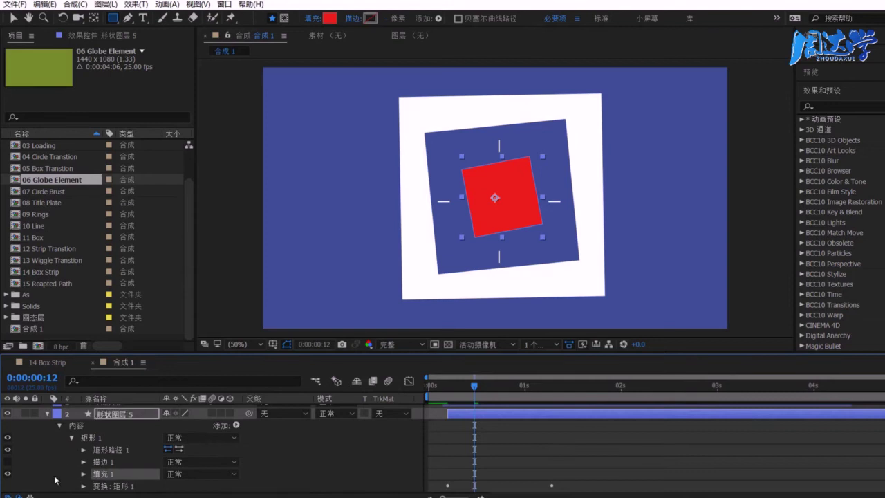
click(8, 461)
click(103, 463)
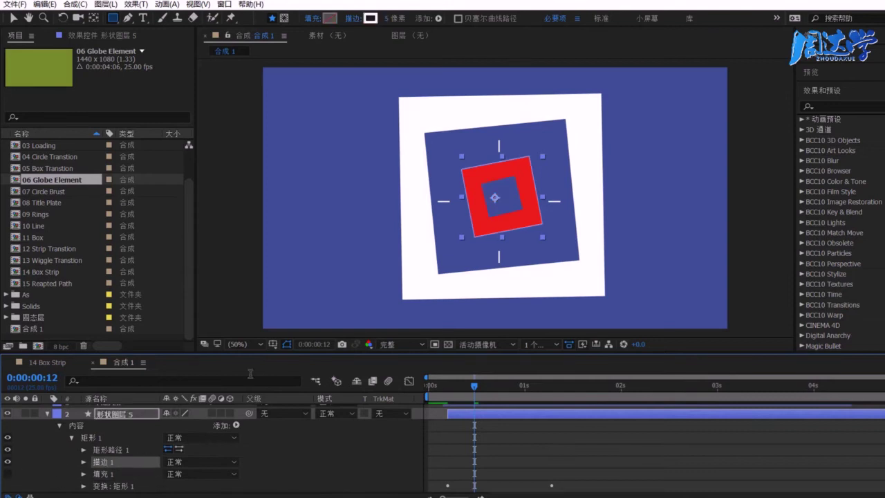
drag(389, 19, 408, 36)
Enlarge 形状图层 5's rectangle path size to 728 × 728.
click(113, 487)
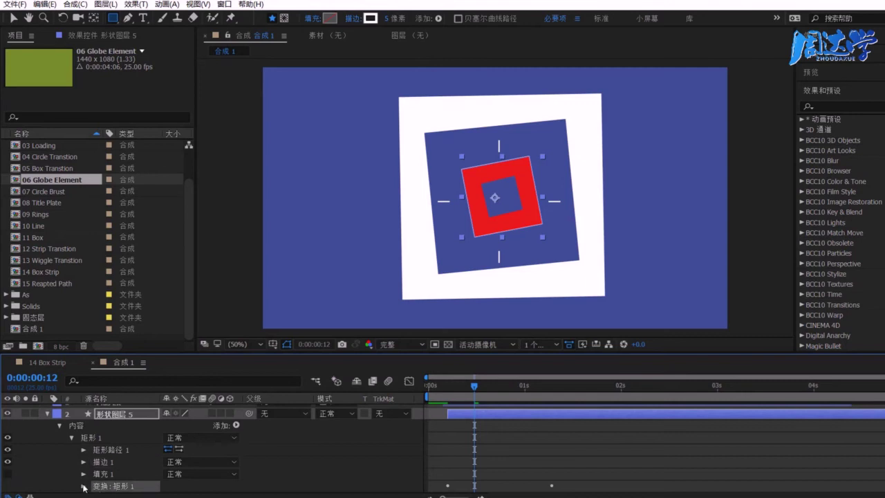
click(84, 449)
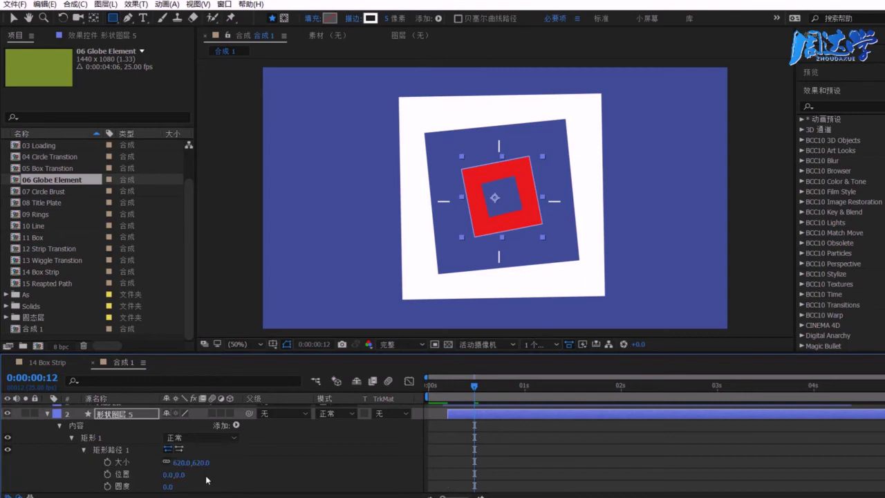
click(122, 462)
drag(217, 463, 264, 465)
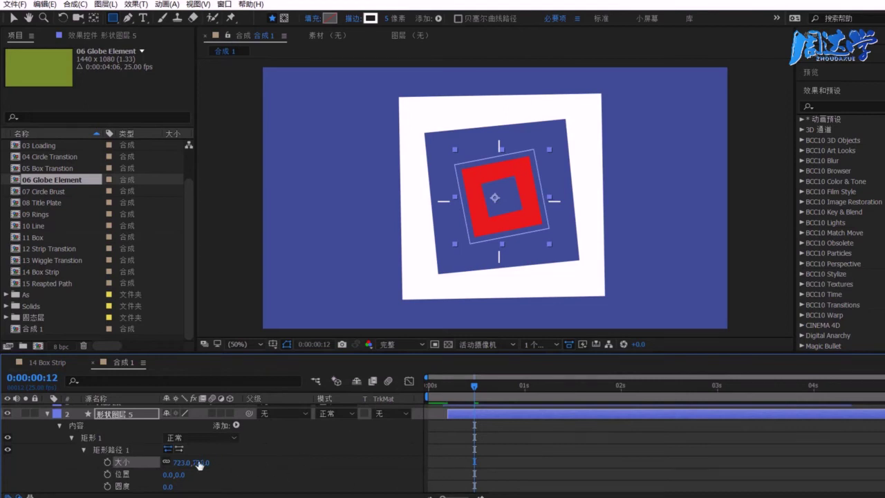
mouse_move(200, 465)
mouse_down()
mouse_move(237, 464)
mouse_move(222, 465)
mouse_up()
Check 14 Box Strip for reference, then move 形状图层 5 below 形状图层 3.
click(47, 362)
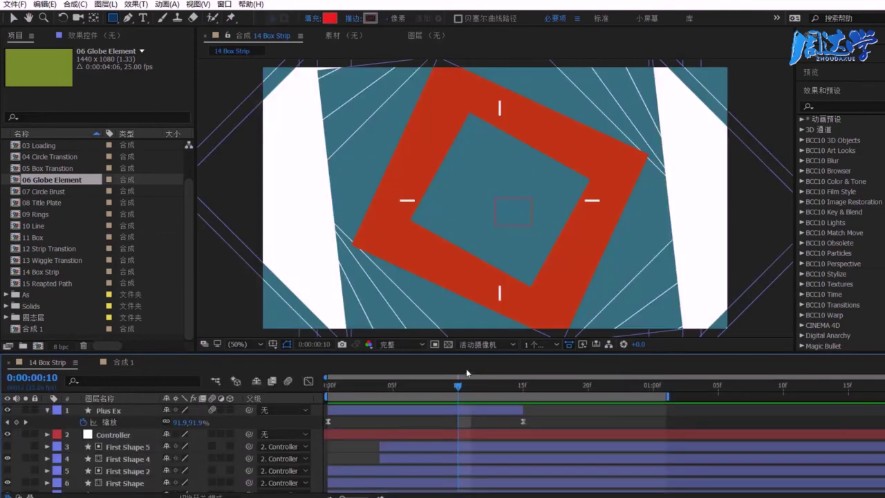
drag(435, 394, 423, 390)
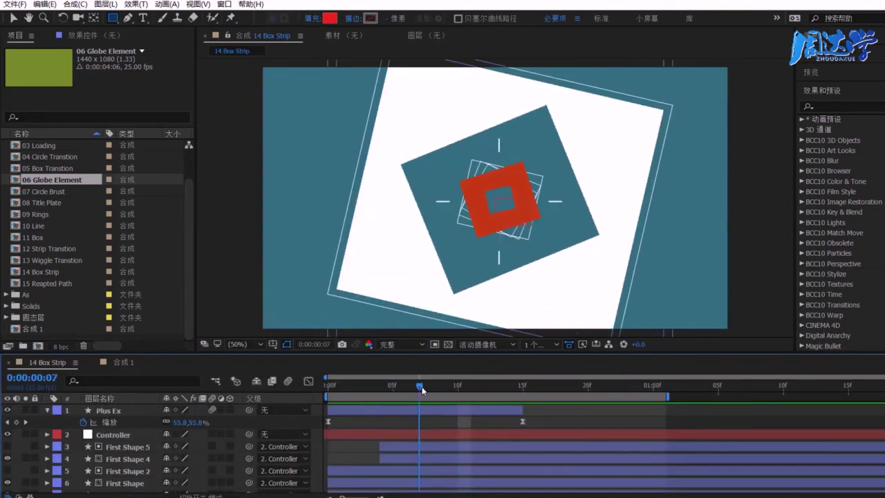
click(127, 446)
click(123, 363)
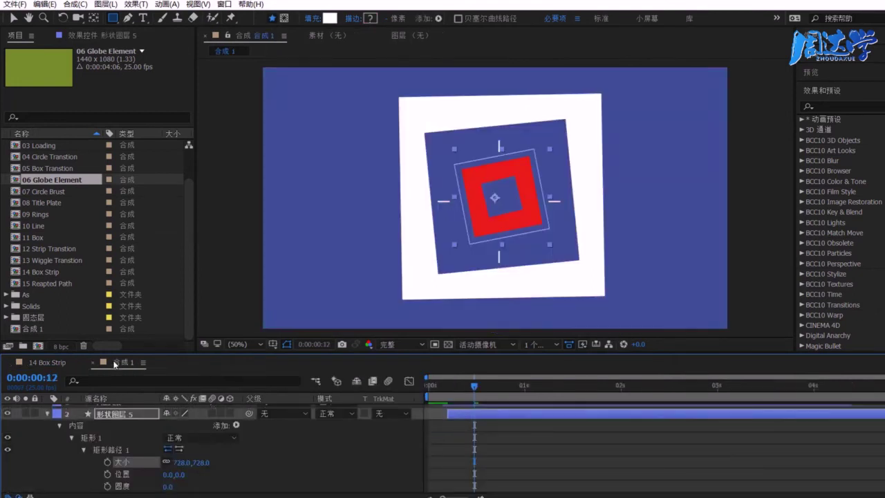
key(Return)
click(46, 413)
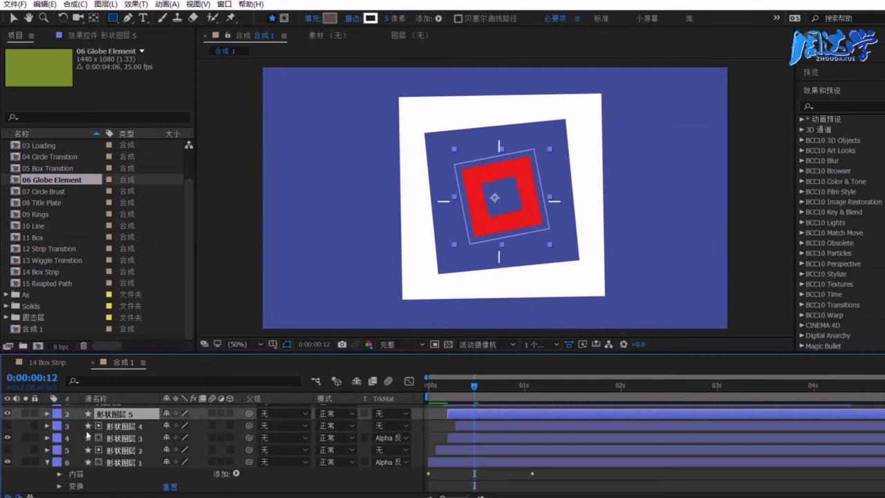
drag(123, 415, 135, 443)
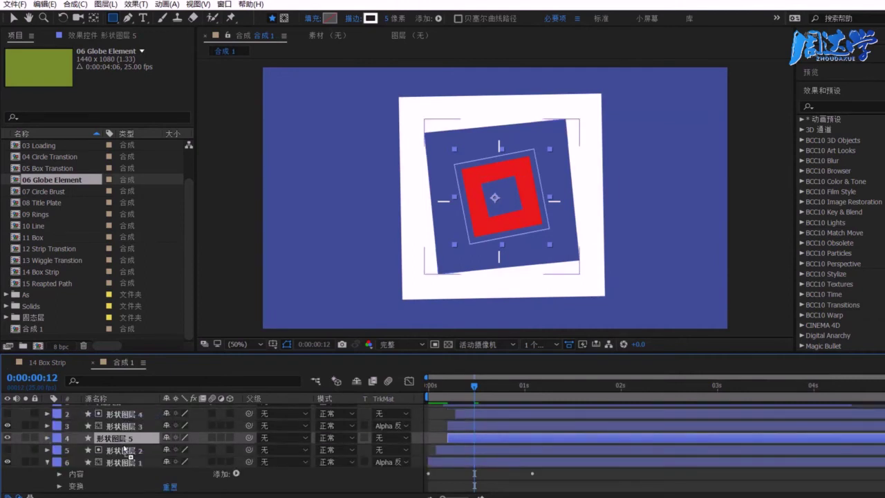
drag(474, 386, 478, 386)
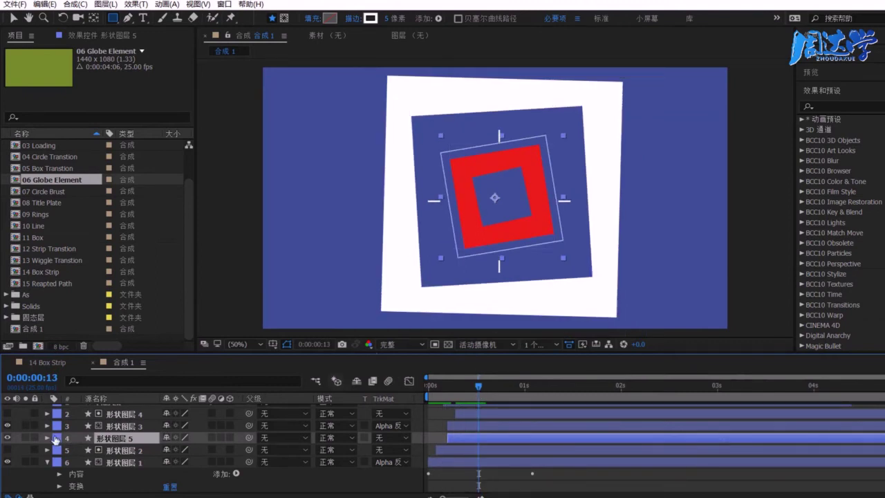
Expand 形状图层 5's rectangle group to show its 变换：矩形 1 properties.
click(47, 439)
click(112, 448)
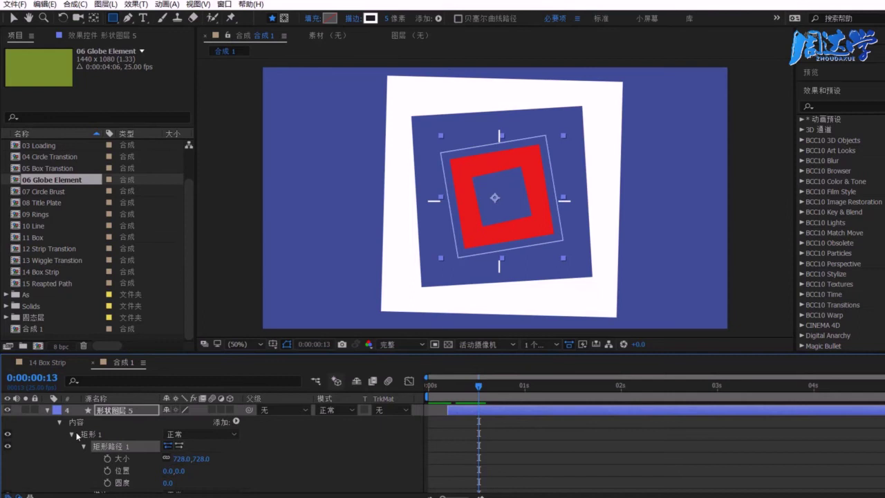
scroll(148, 466, down, 3)
click(106, 483)
scroll(108, 484, down, 5)
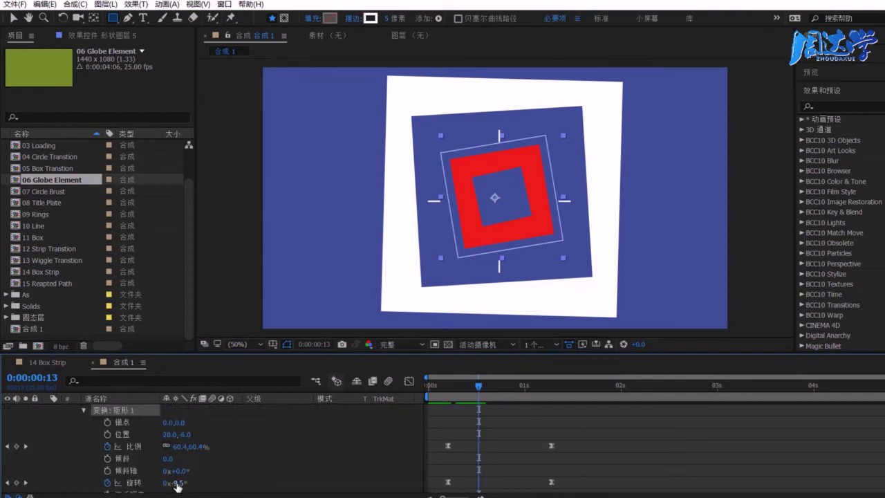
At the 0:00:01:07 keyframe, set the outline square's scale to 402% and rotation to 128°.
mouse_move(478, 392)
mouse_down()
mouse_move(539, 404)
mouse_move(551, 419)
mouse_up()
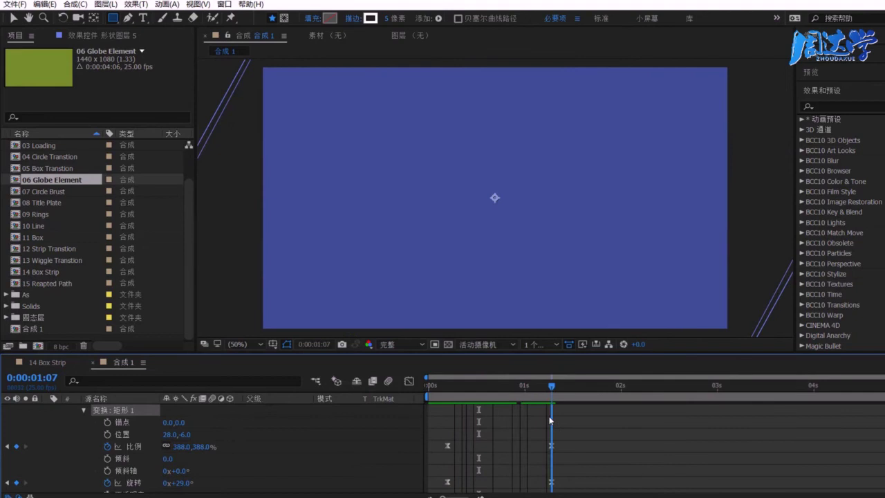
drag(181, 483, 199, 483)
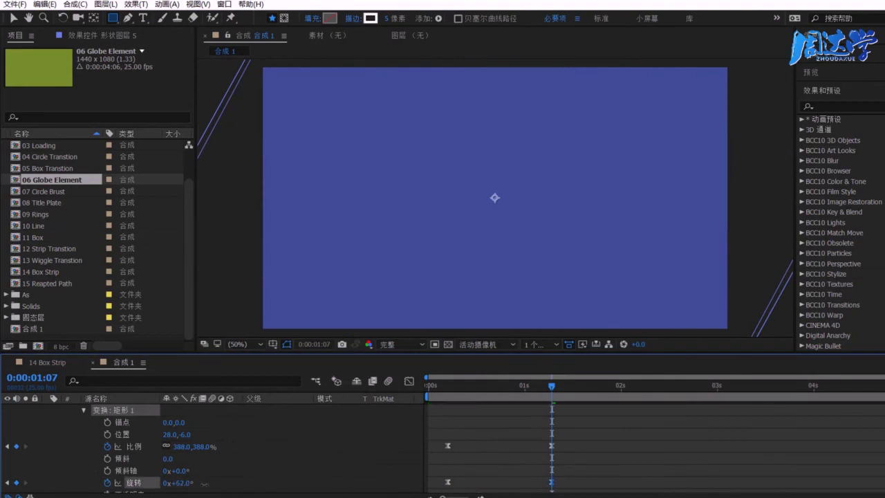
drag(212, 449, 216, 450)
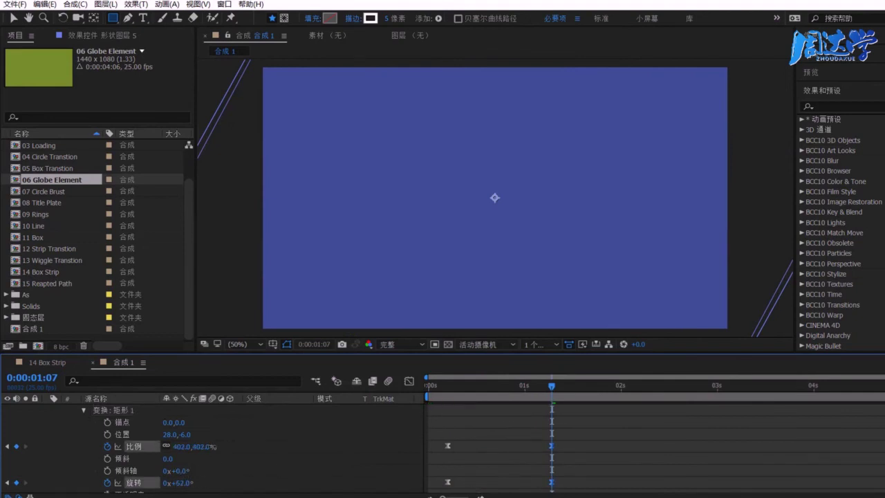
drag(528, 393, 474, 391)
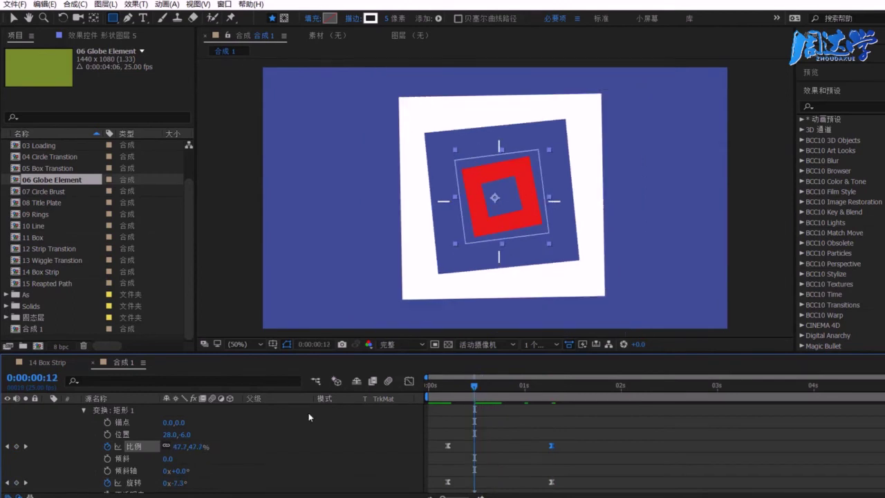
key(space)
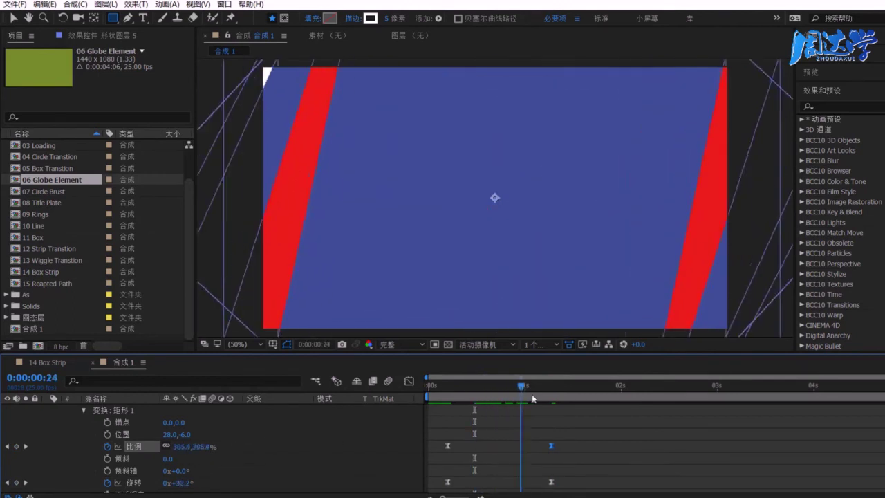
drag(199, 448, 186, 448)
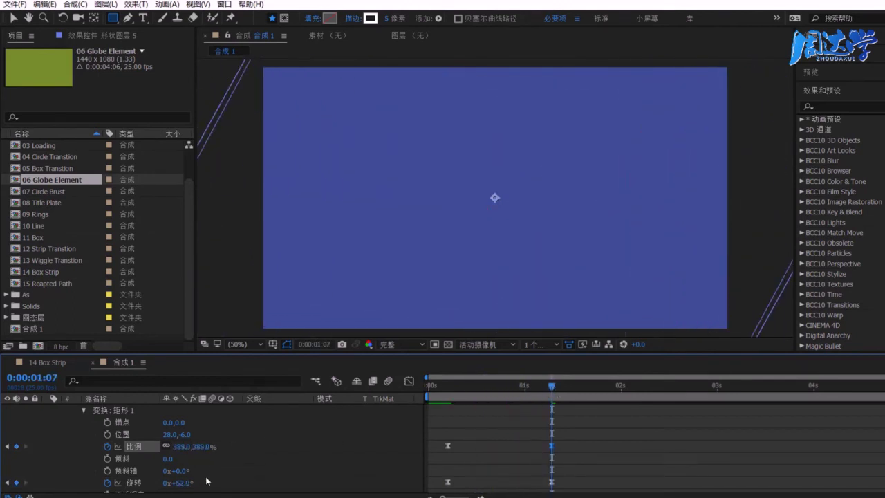
drag(179, 482, 627, 394)
drag(524, 387, 481, 402)
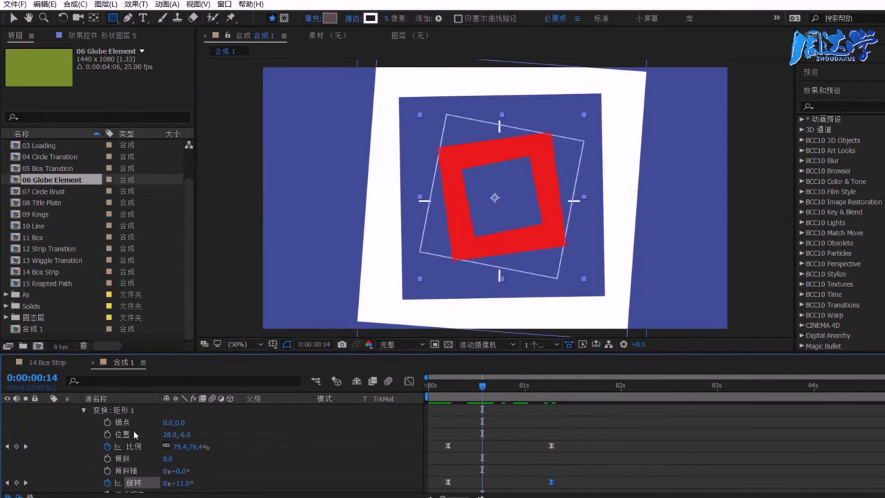
Collapse the Transform and Rectangle 1 groups on 形状图层 5.
click(85, 410)
scroll(107, 421, down, 3)
click(108, 418)
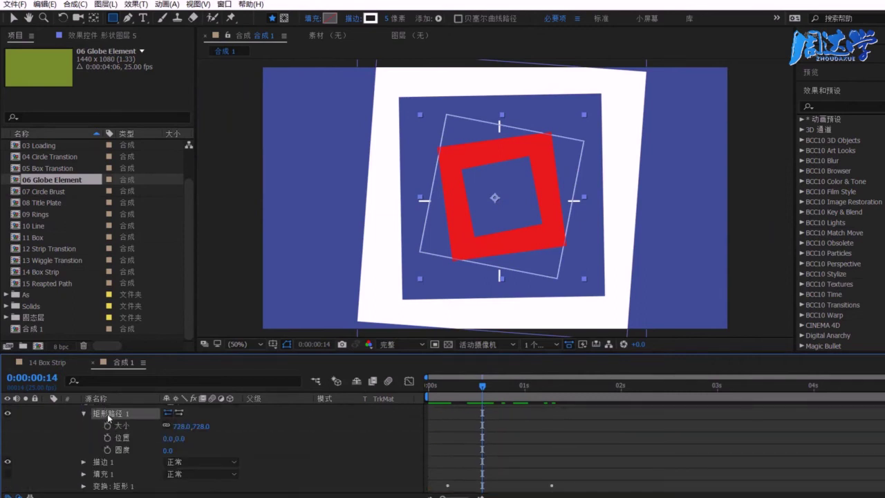
scroll(107, 428, up, 3)
click(86, 442)
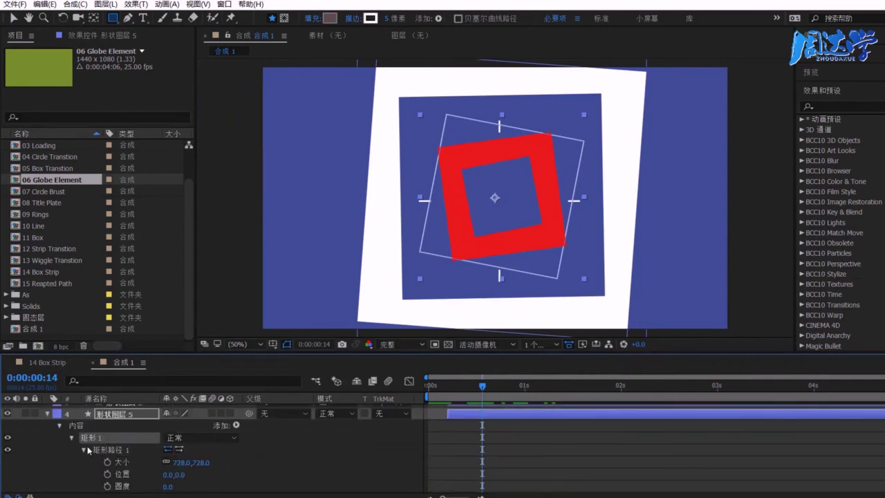
click(69, 439)
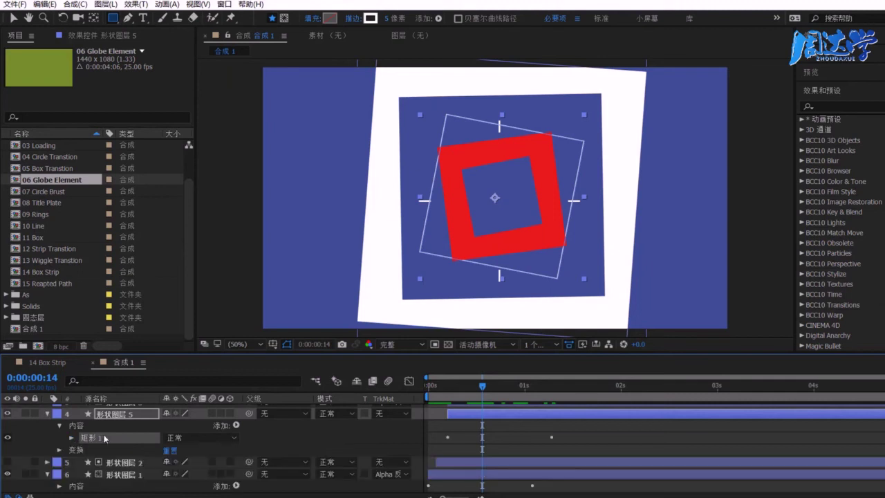
Add a Repeater to 形状图层 5 and expand its Transform settings.
click(237, 427)
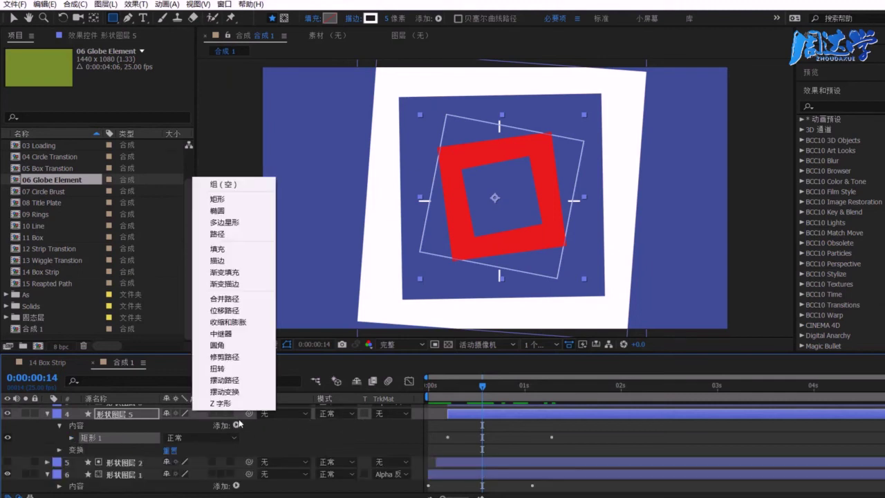
click(228, 335)
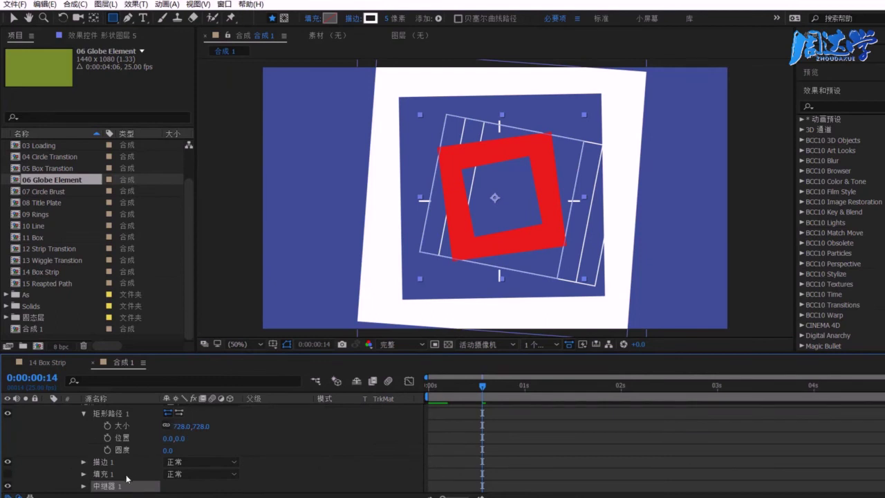
click(84, 487)
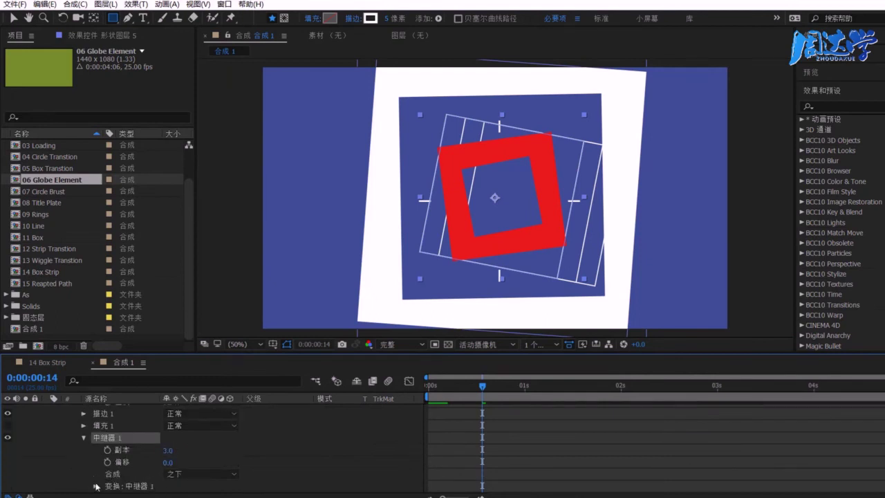
click(96, 487)
Set the Repeater's position offset to 0,0 and per-copy rotation to 0x+9.0°.
click(172, 439)
text(0)
key(Return)
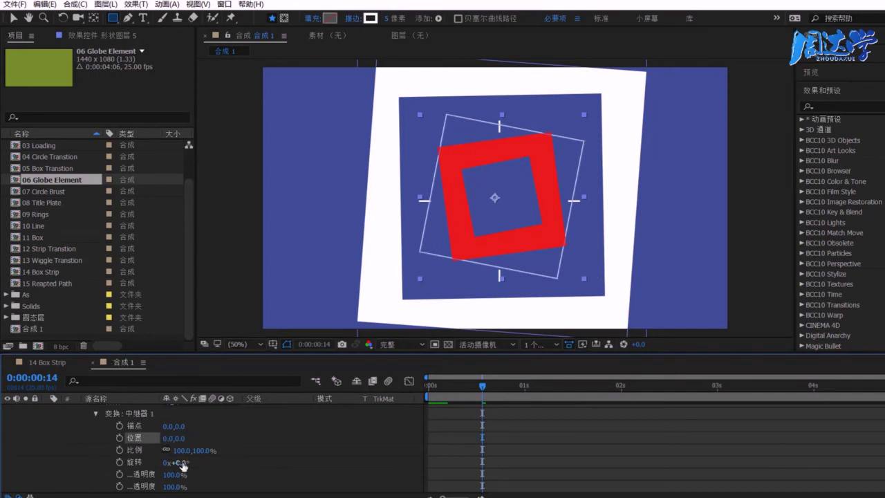
drag(182, 467, 190, 467)
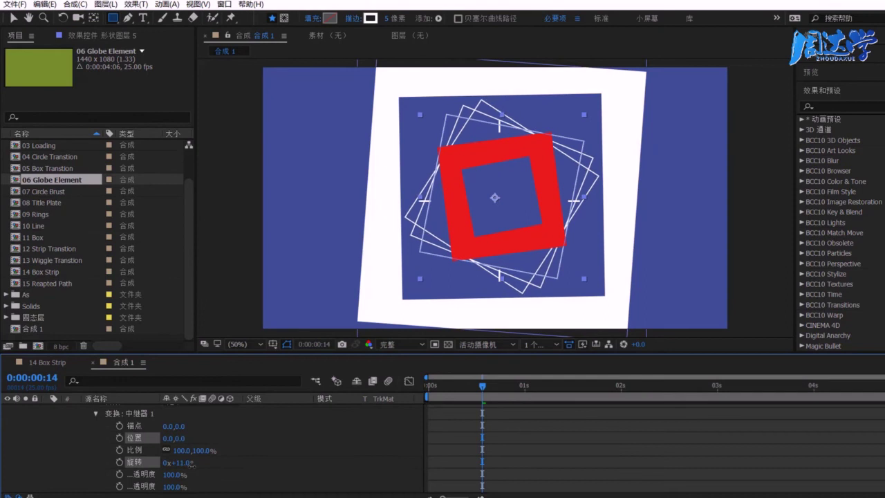
drag(182, 462, 173, 462)
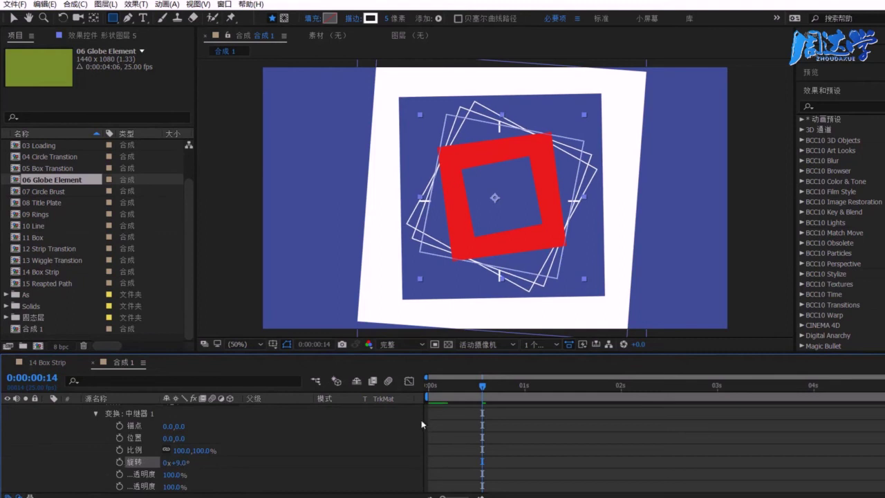
drag(450, 391, 462, 389)
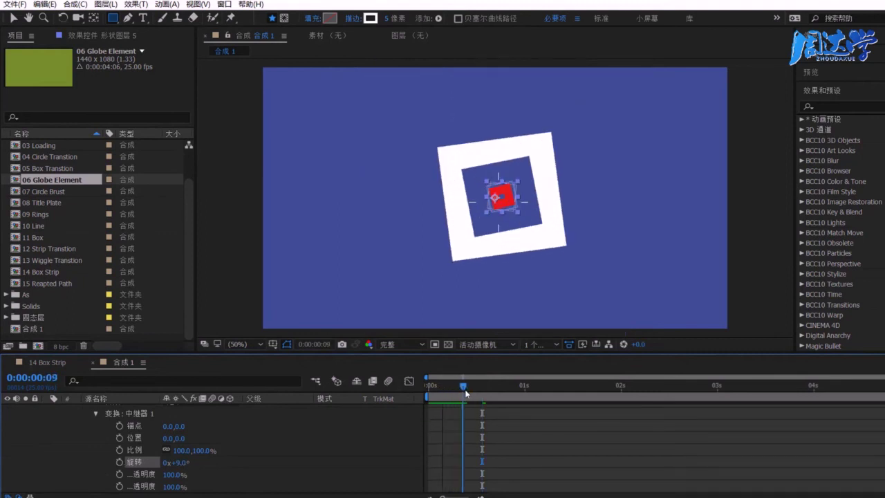
Keyframe the Repeater rotation from 9° at frame 8 to 74° at frame 13.
click(461, 388)
click(119, 462)
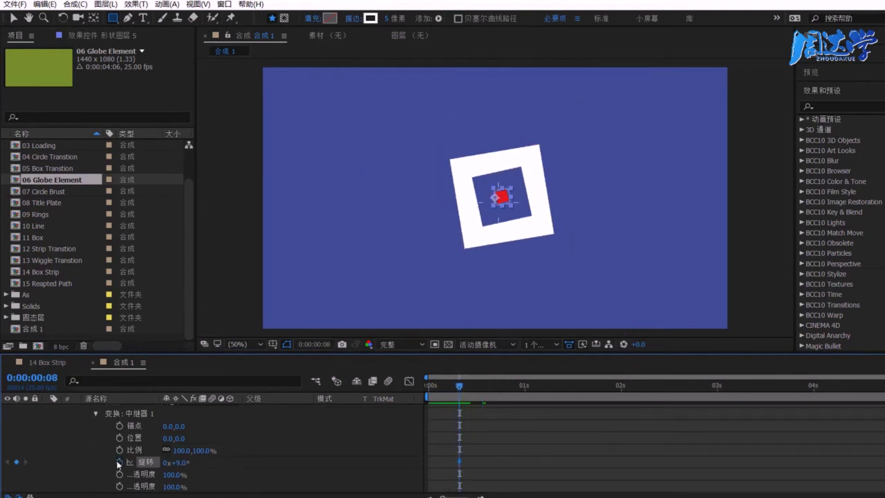
drag(456, 386, 478, 386)
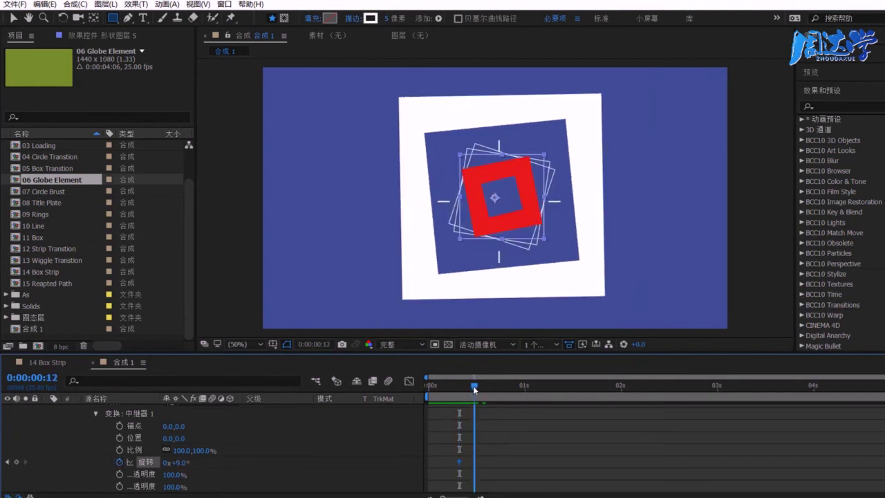
drag(174, 467, 467, 435)
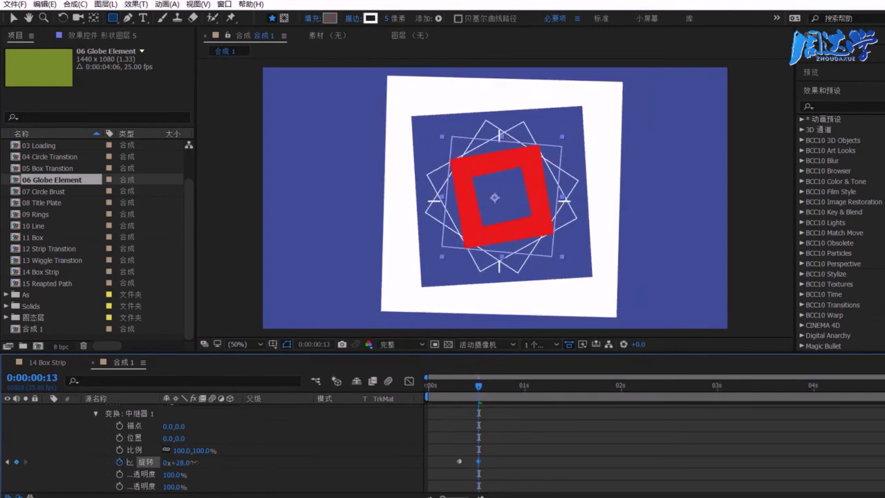
drag(181, 464, 220, 482)
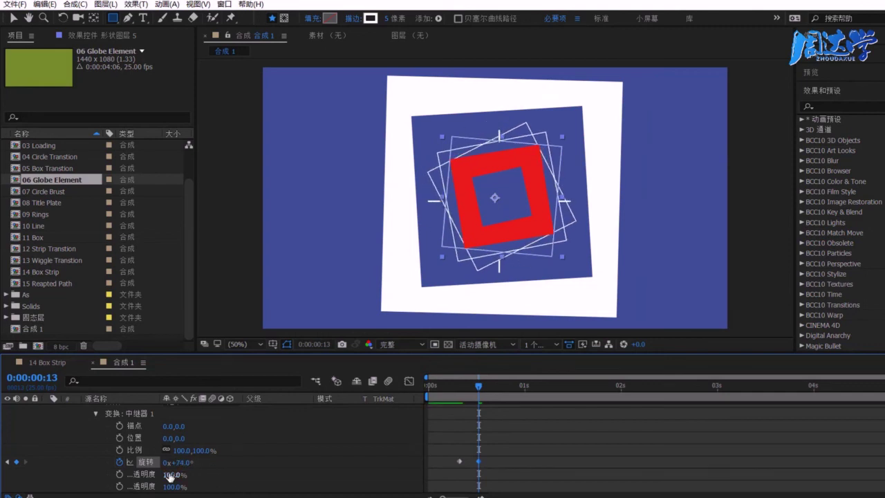
drag(474, 385, 462, 388)
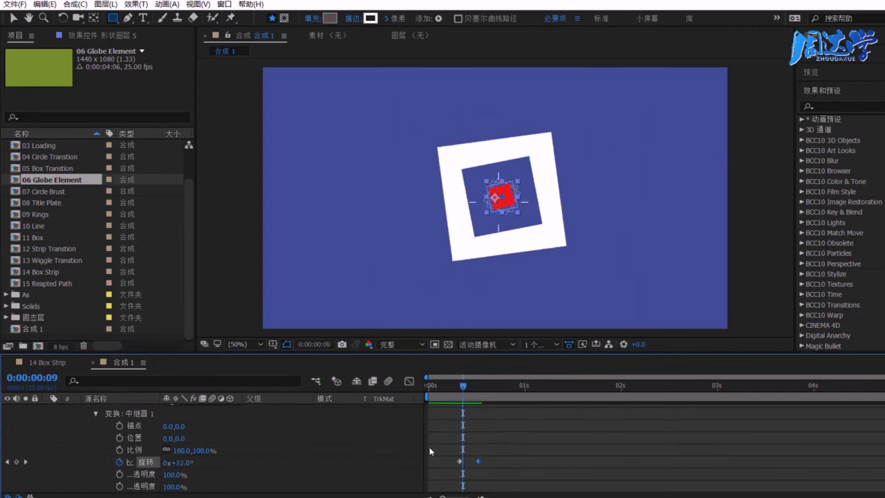
Apply Easy Ease to the repeater's rotation keyframes.
right_click(479, 461)
mouse_move(539, 451)
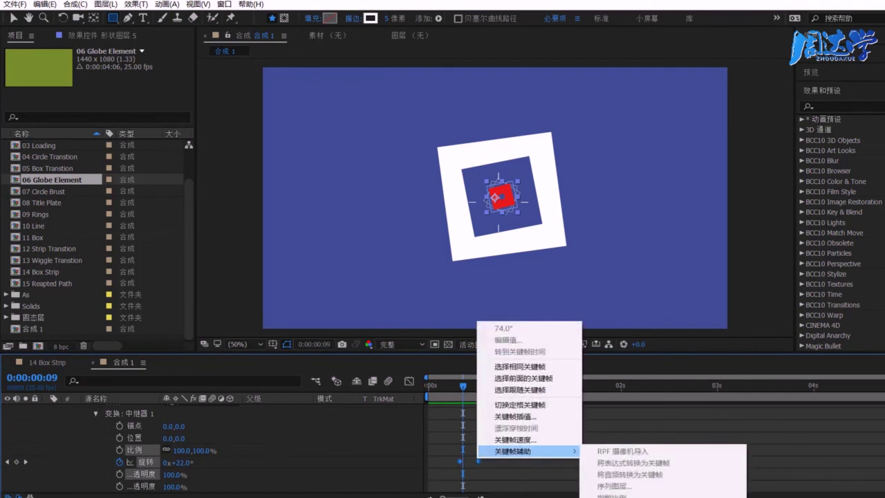
key(F9)
In the Graph Editor, stretch the first rotation keyframe's influence to about 96% so the spin peaks early.
click(409, 382)
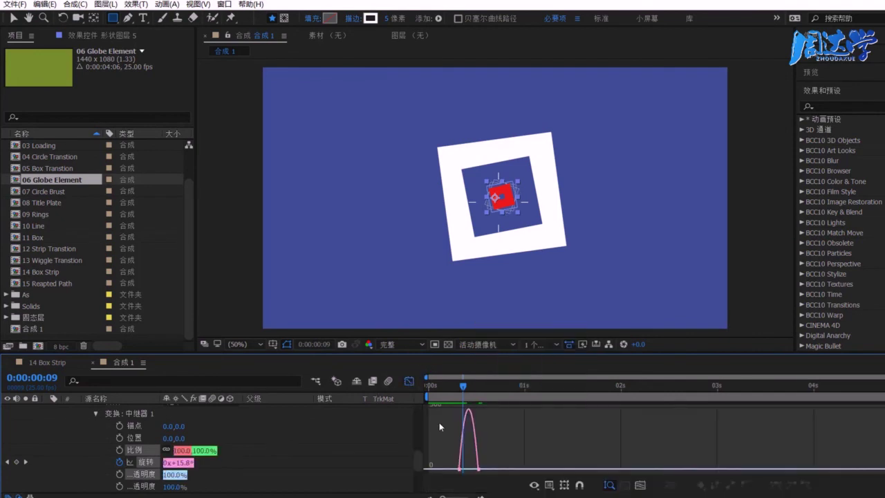
click(459, 469)
drag(471, 472, 469, 470)
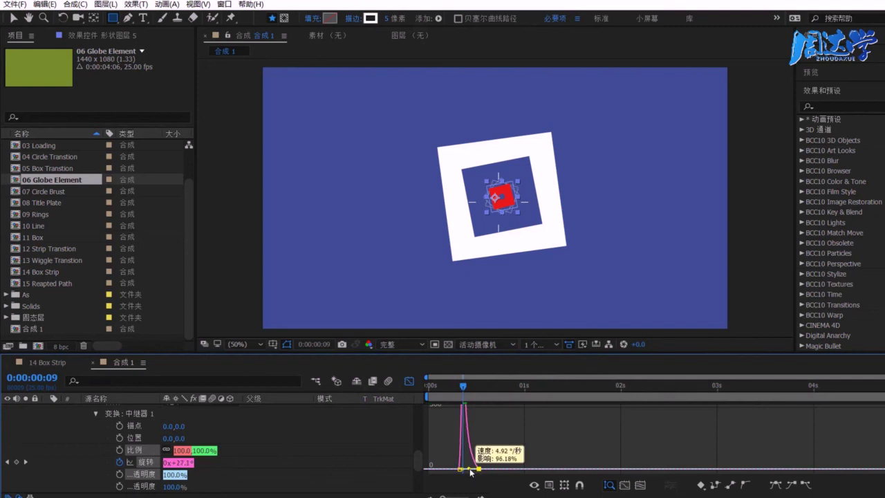
click(409, 382)
click(492, 448)
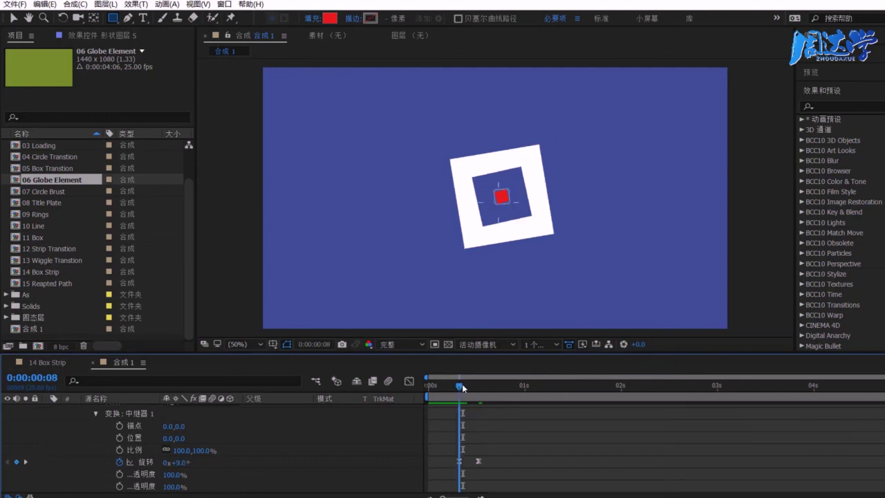
Keyframe the repeater Scale at 100% on frame 5 and 201% on frame 19.
drag(464, 386, 452, 388)
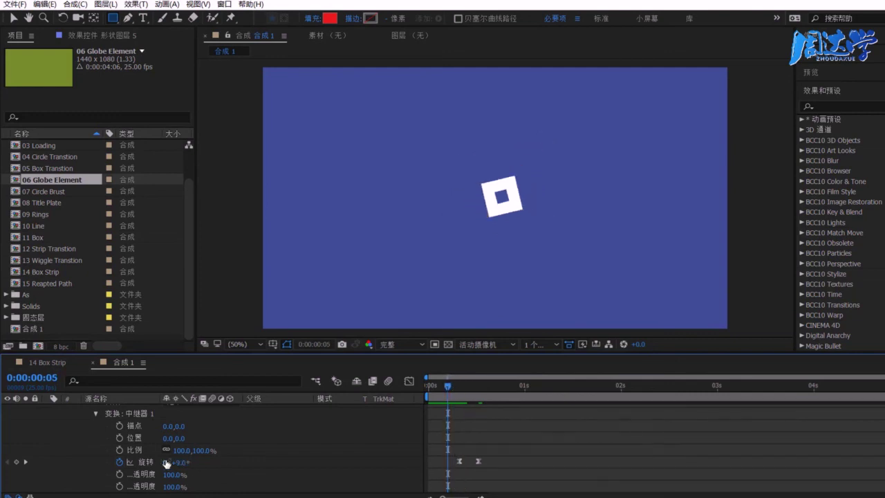
click(126, 448)
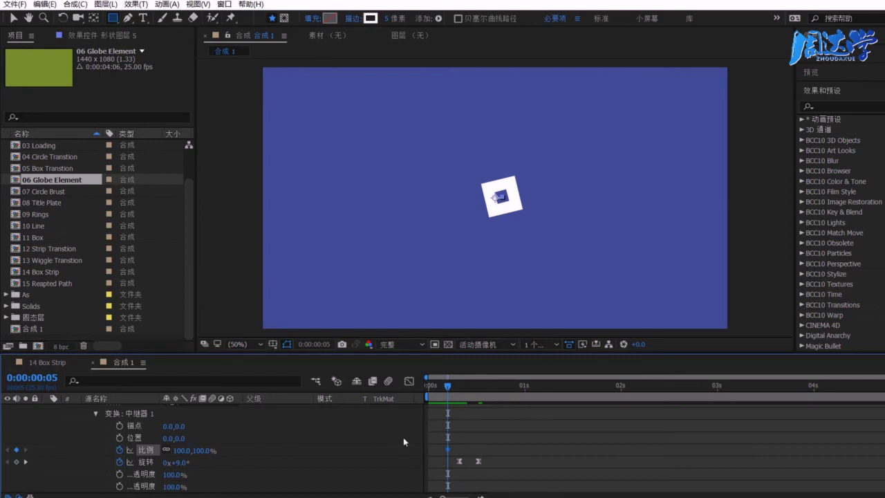
mouse_move(448, 386)
mouse_down()
mouse_move(503, 397)
mouse_move(493, 398)
mouse_up()
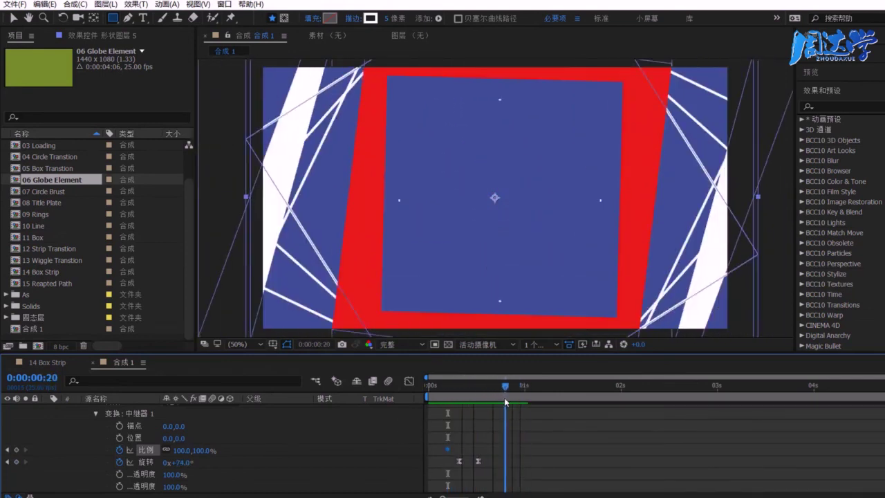
drag(182, 450, 275, 453)
Preview the growing repeater copies and scrub through the result.
key(space)
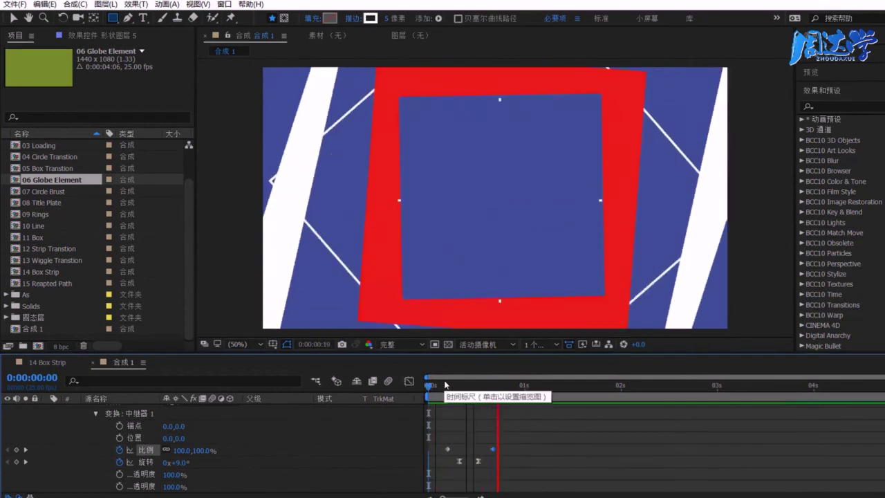
click(463, 385)
drag(480, 387, 479, 386)
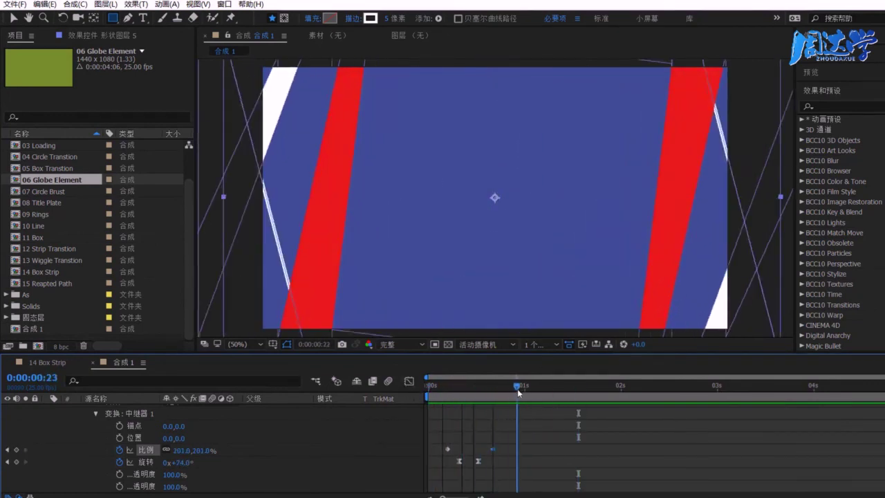
Scrub through the 14 Box Strip reference animation, then switch back to 合成 1.
click(53, 365)
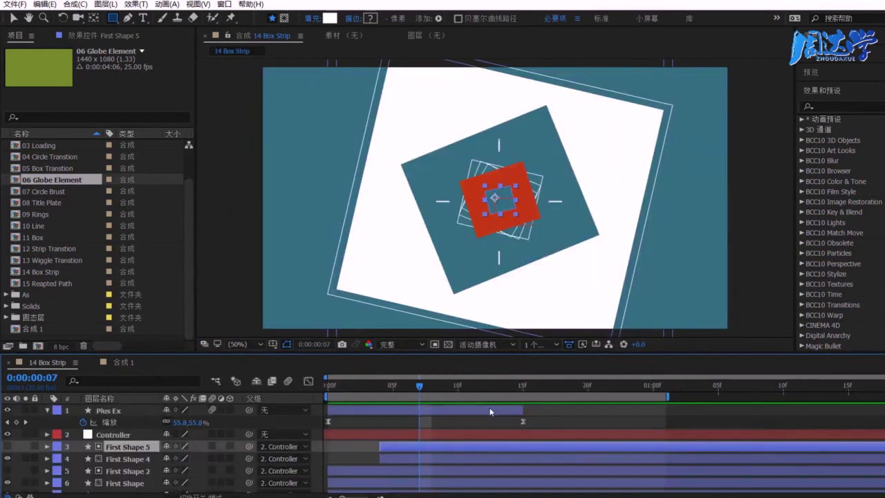
mouse_move(387, 387)
mouse_down()
mouse_move(453, 392)
mouse_move(472, 408)
mouse_move(521, 387)
mouse_move(620, 387)
mouse_move(498, 388)
mouse_up()
click(114, 363)
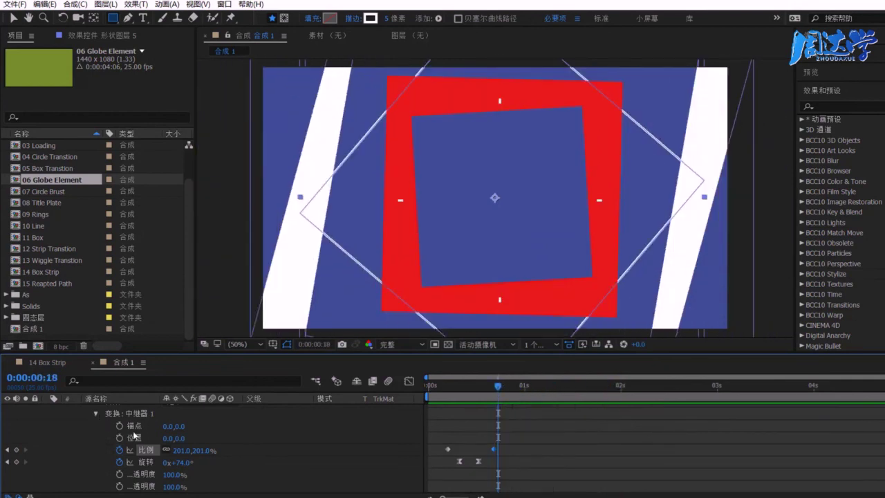
Select the 形状图层 3, 形状图层 5, 形状图层 1 and Plus Ex layers.
scroll(136, 435, up, 5)
scroll(136, 436, up, 5)
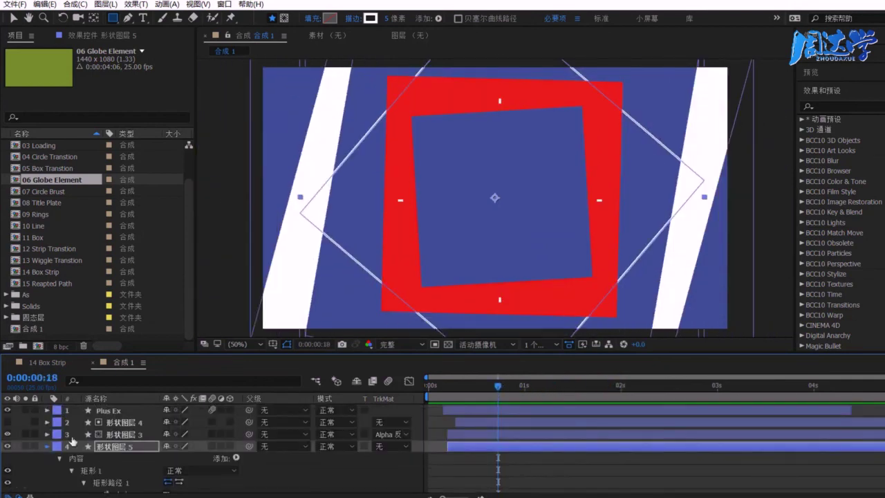
scroll(114, 425, up, 1)
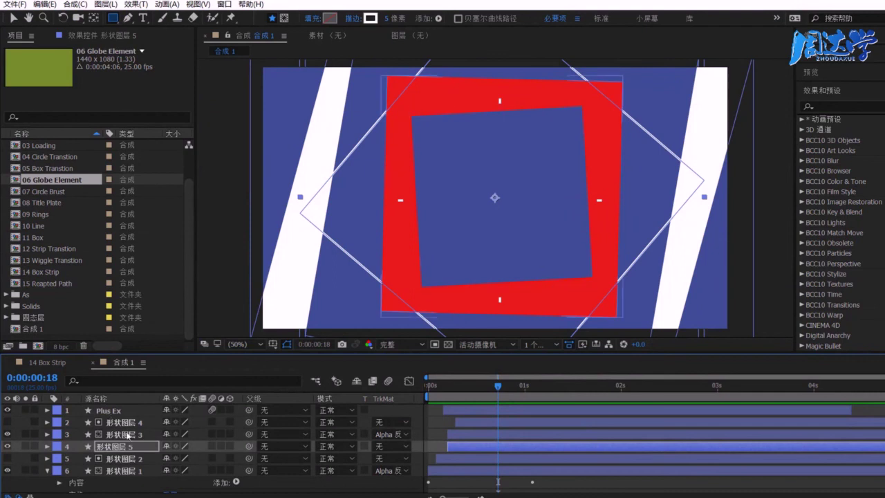
click(116, 436)
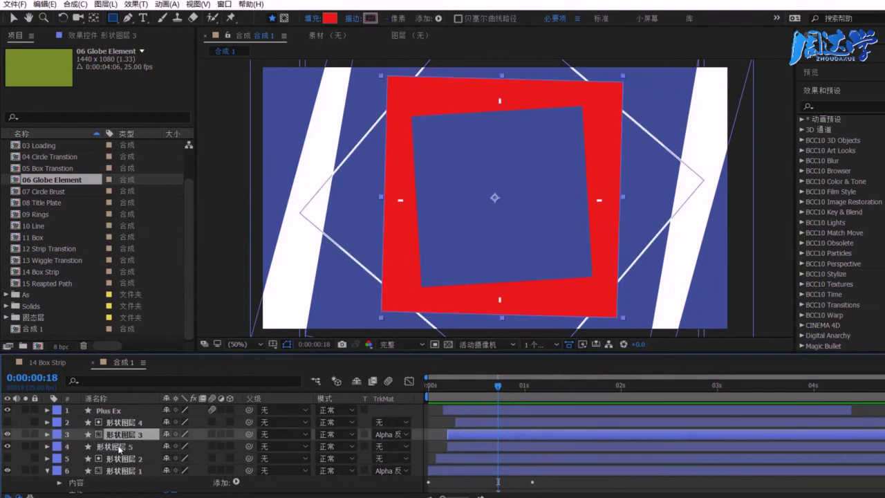
shift+click(119, 446)
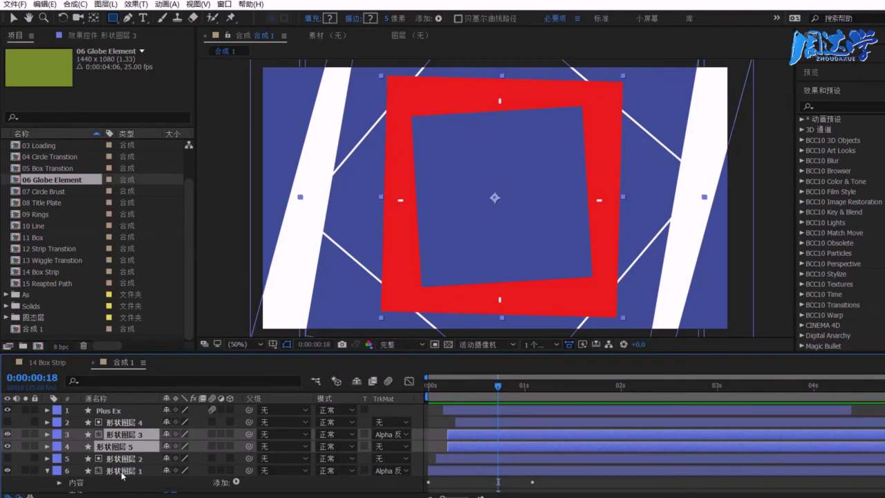
ctrl+click(121, 473)
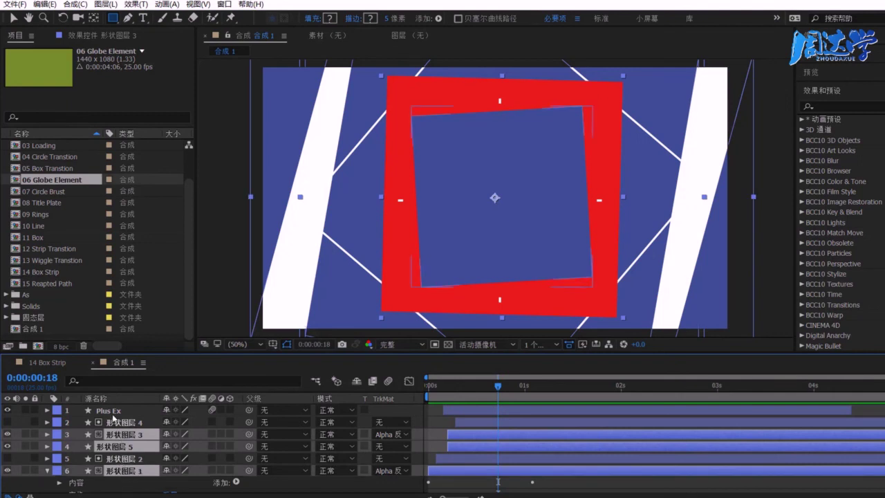
ctrl+click(108, 412)
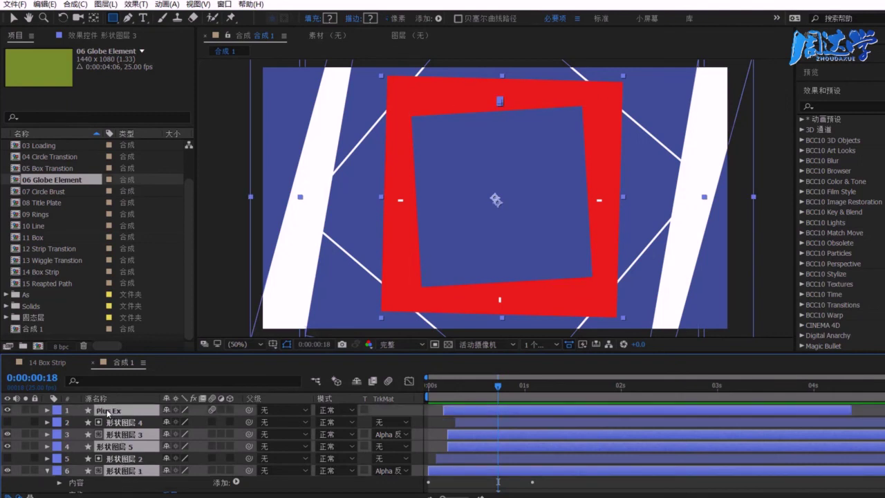
Enable comp and layer motion blur, then preview the animation from the start.
click(388, 382)
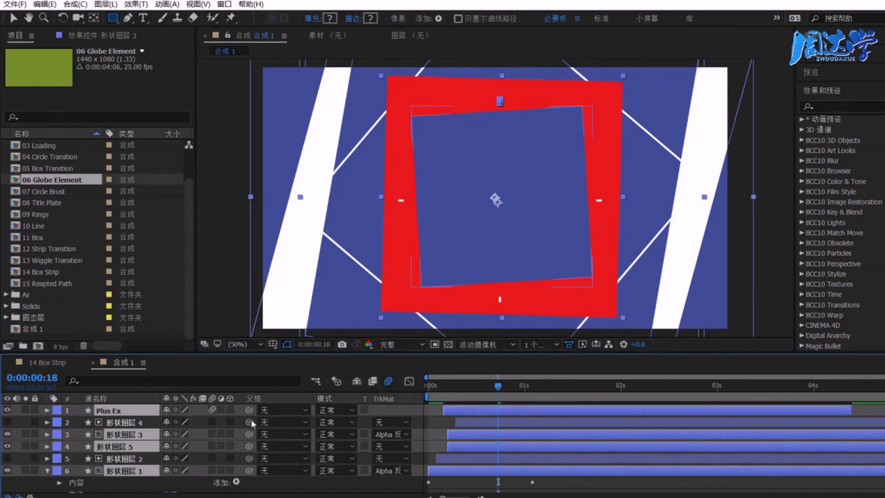
click(212, 435)
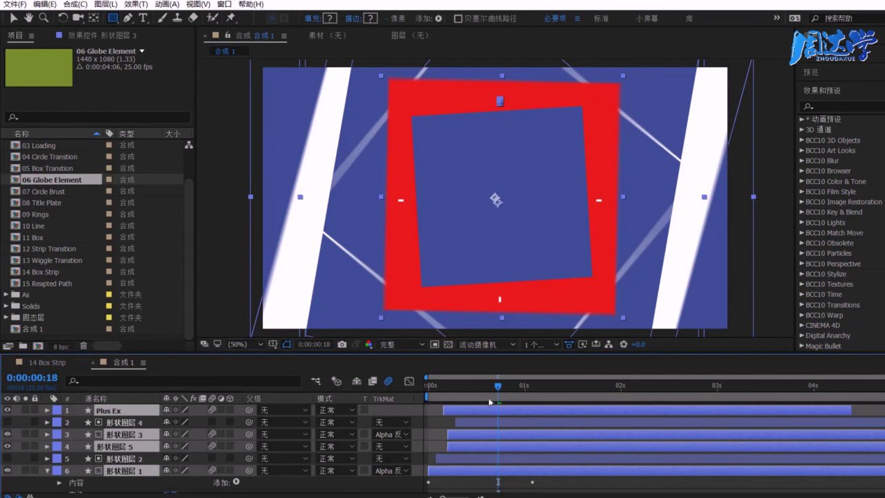
click(425, 386)
key(space)
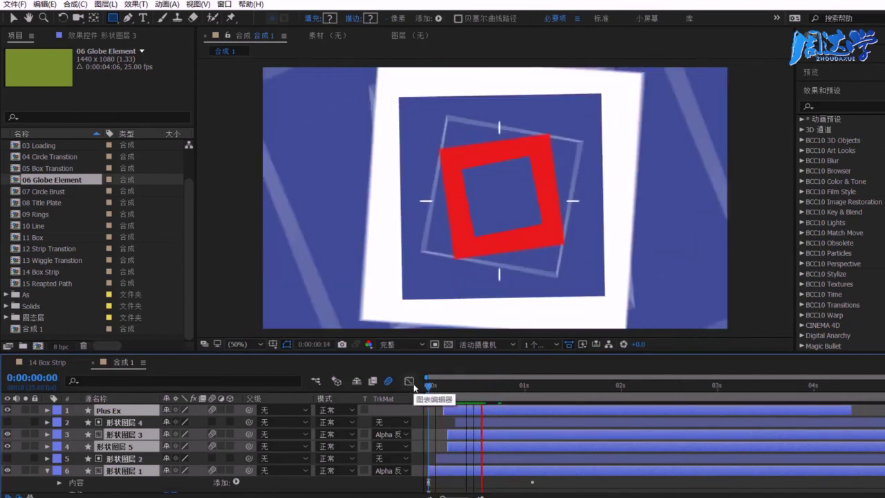